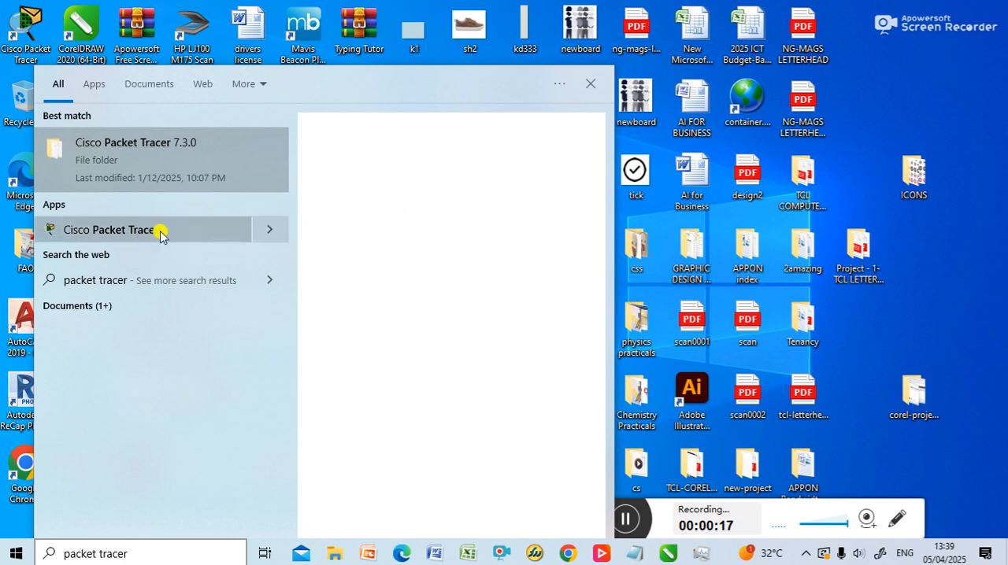
# Step: Open Cisco Packet Tracer and place a 2960 switch in the logical workspace
pyautogui.click(115, 233)
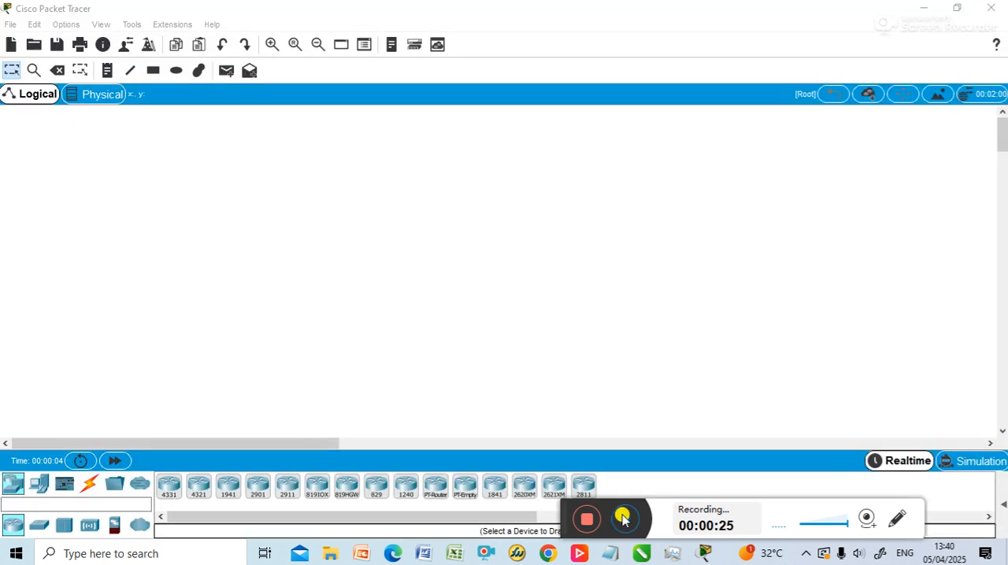
pyautogui.click(39, 528)
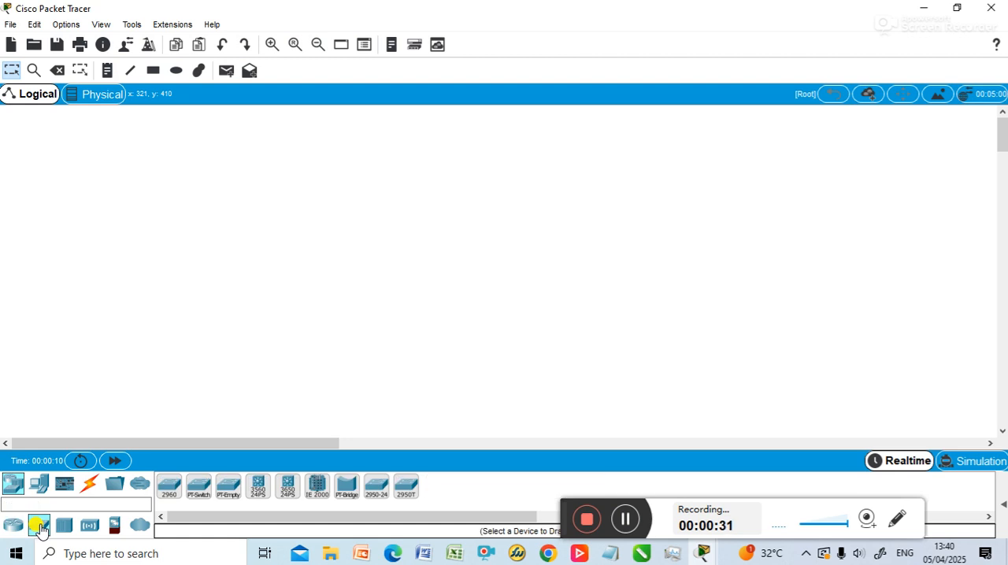
pyautogui.moveTo(167, 488); pyautogui.dragTo(441, 323)
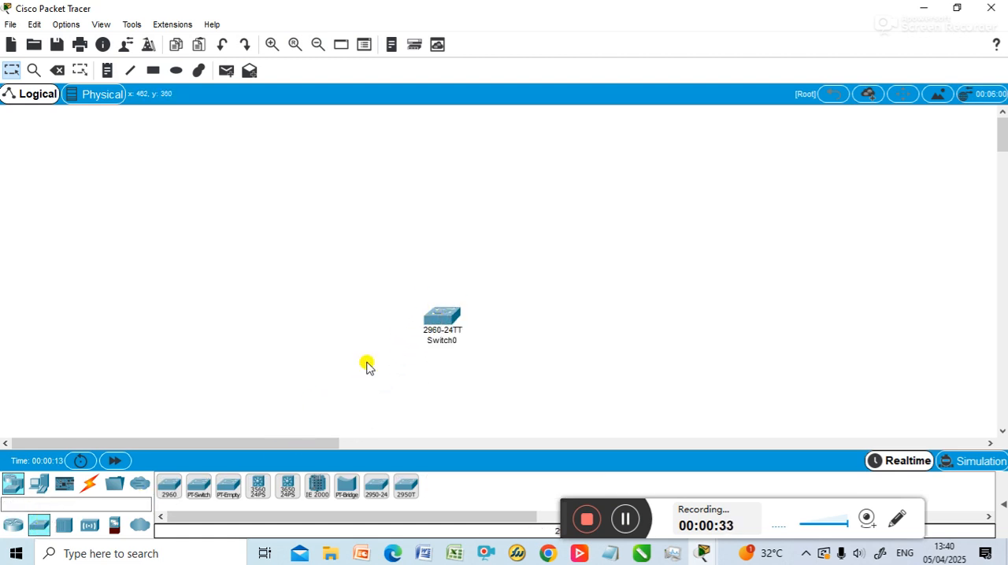
# Step: Add a generic server end device and position it above the switch
pyautogui.click(35, 482)
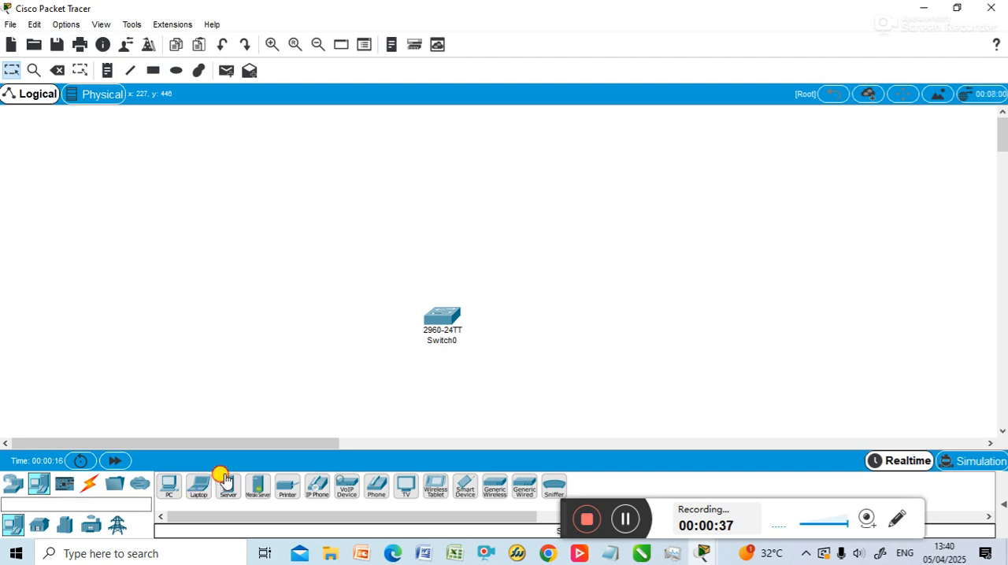
pyautogui.moveTo(224, 480); pyautogui.dragTo(261, 409)
pyautogui.moveTo(280, 378); pyautogui.dragTo(439, 216)
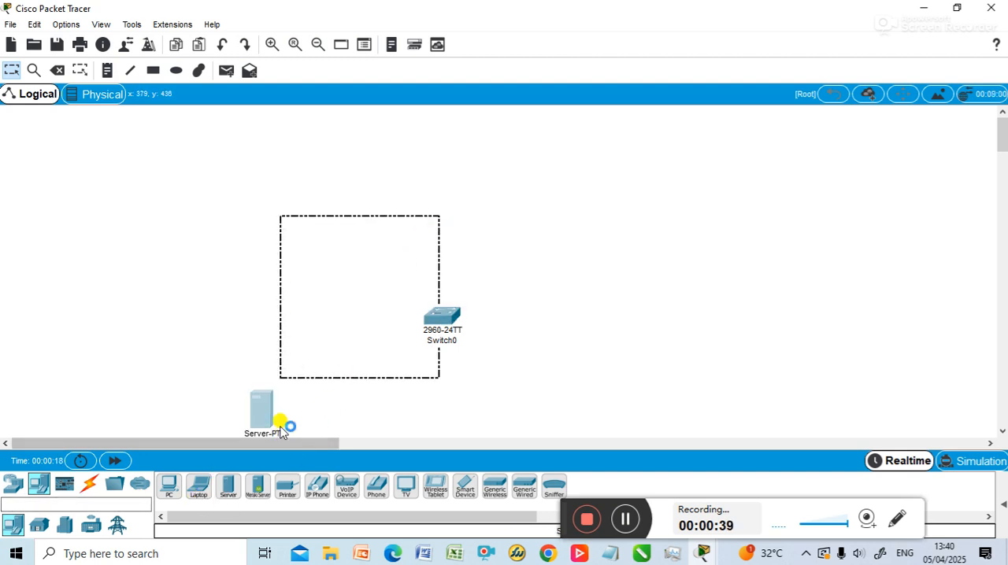
pyautogui.click(264, 406)
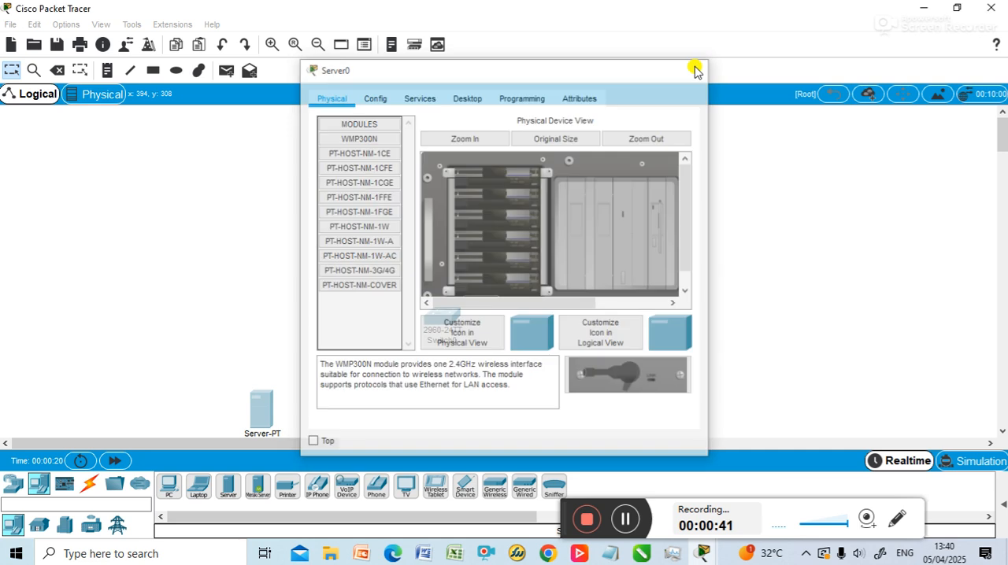
pyautogui.click(693, 68)
pyautogui.moveTo(273, 405); pyautogui.dragTo(435, 210)
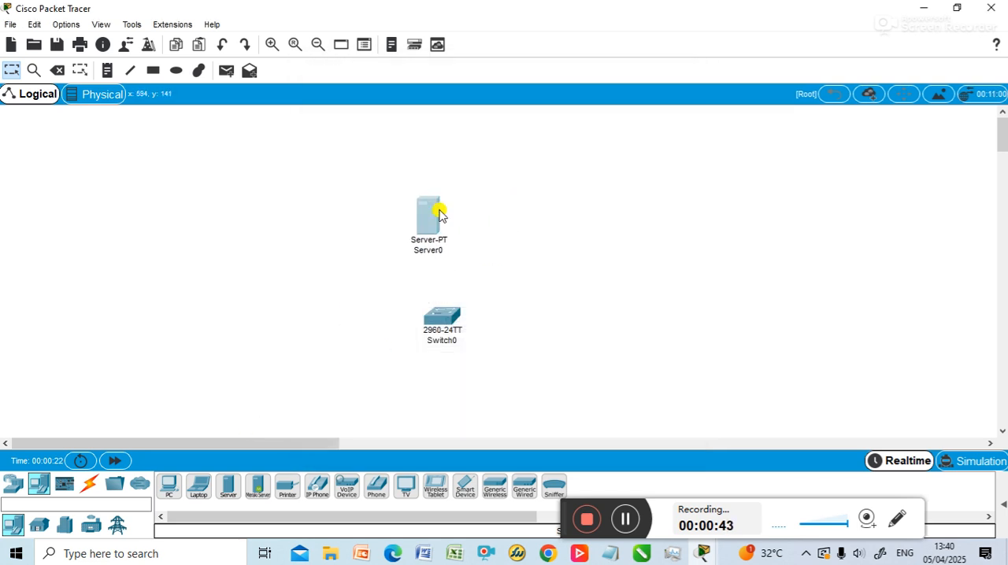
# Step: Try to add a home ceiling fan to the right of the switch
pyautogui.click(39, 526)
pyautogui.moveTo(342, 486); pyautogui.dragTo(622, 302)
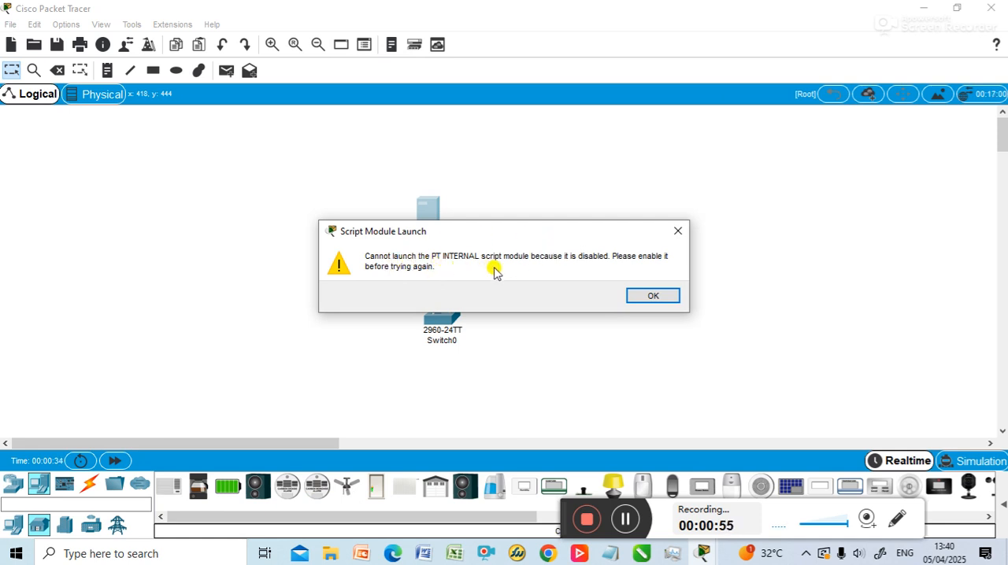
pyautogui.click(653, 296)
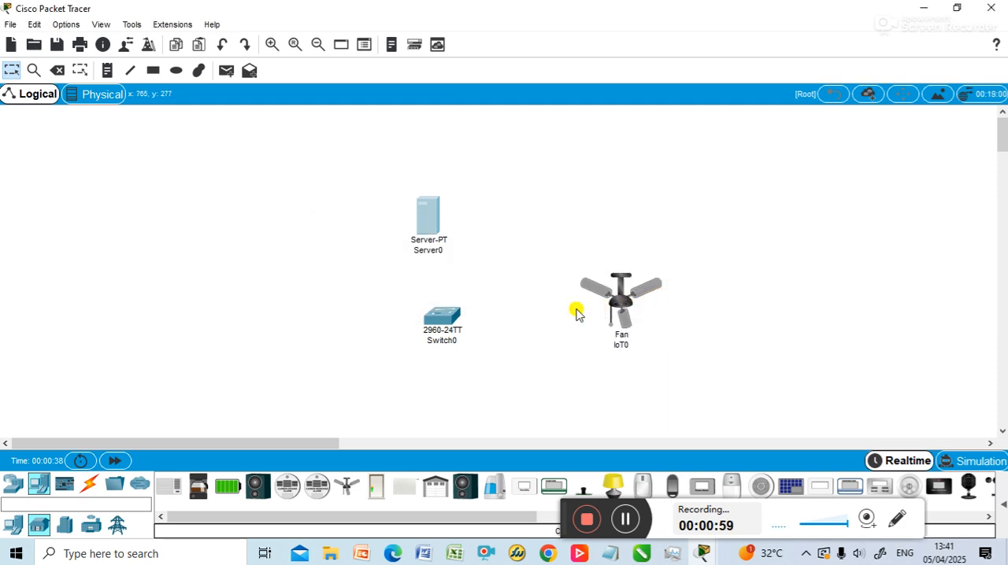
# Step: Open the PT INTERNAL script module from the script module configuration in Read Only mode
pyautogui.click(172, 26)
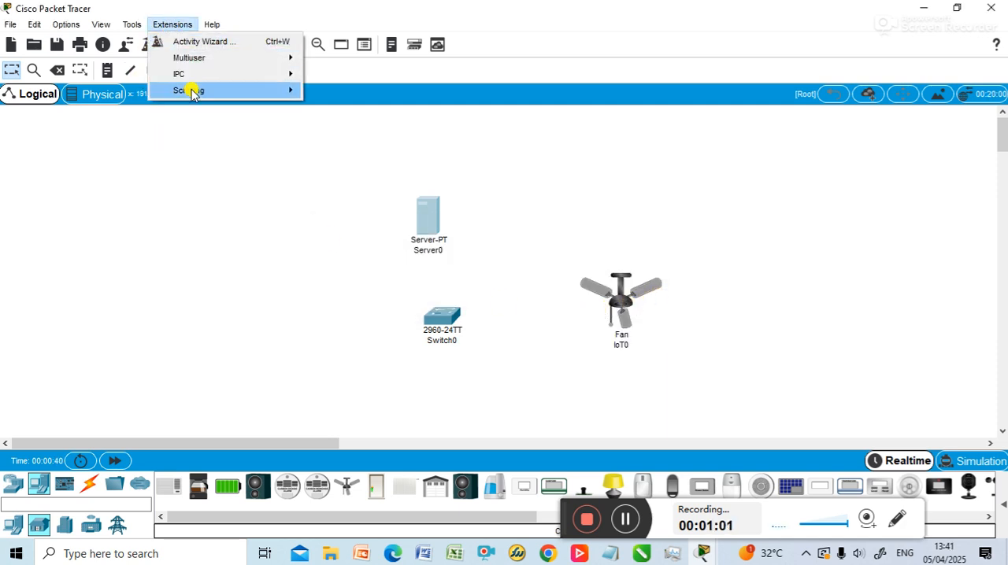
pyautogui.moveTo(192, 89)
pyautogui.click(347, 91)
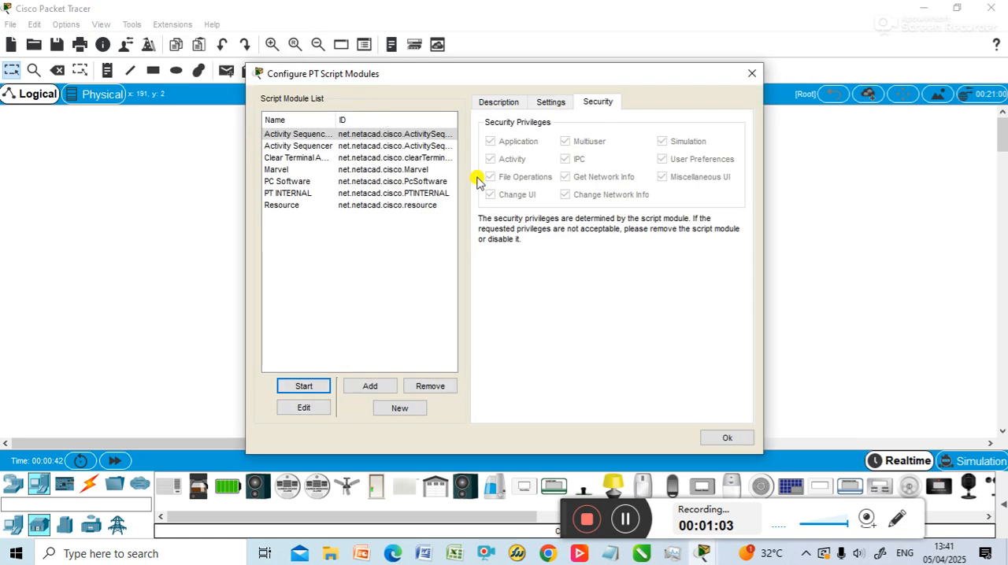
pyautogui.click(299, 194)
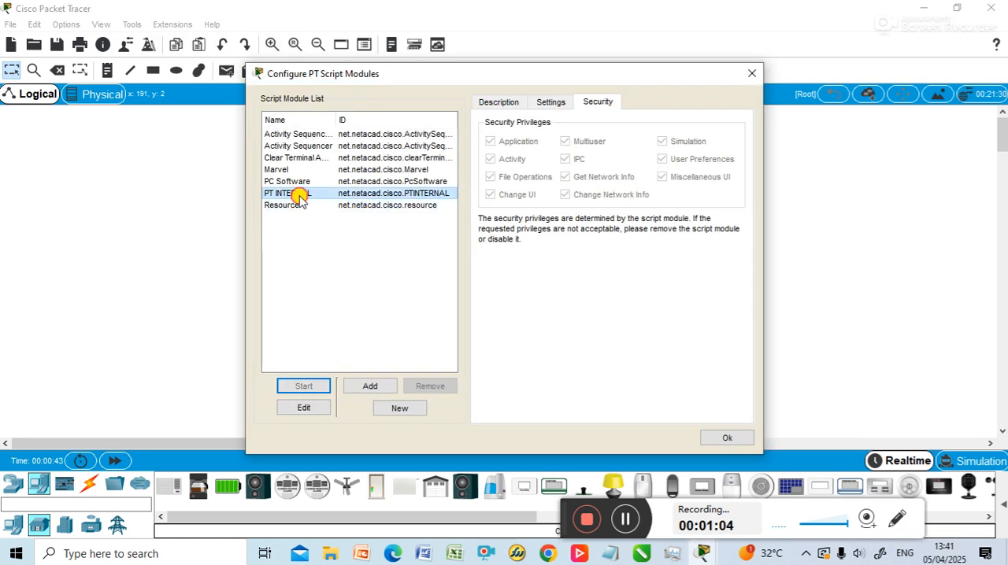
pyautogui.click(312, 412)
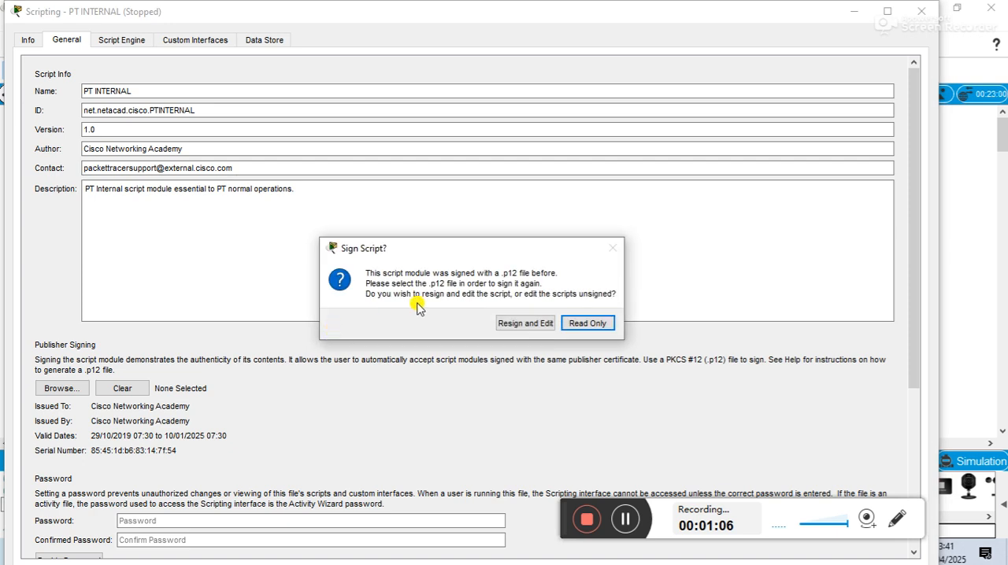
pyautogui.click(582, 323)
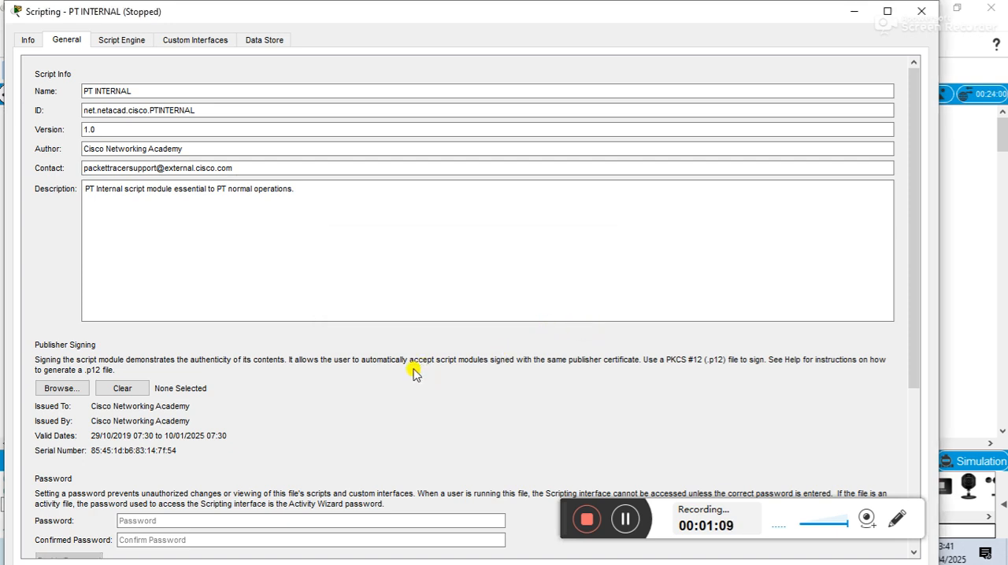
# Step: Clear the PT INTERNAL module's publisher signing, set its startup to On Startup, and close the scripting interface
pyautogui.scroll(-5, 413, 373)
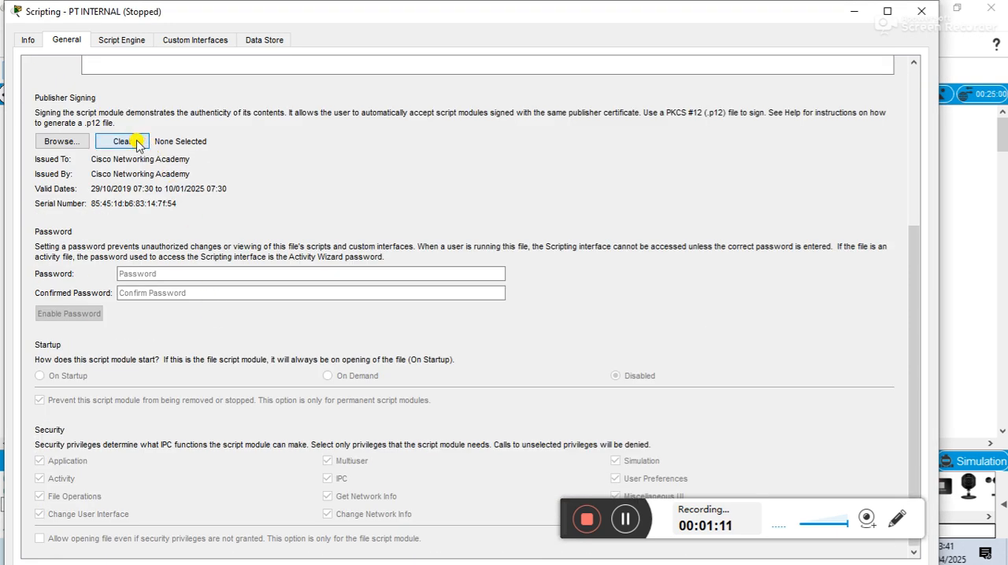
pyautogui.click(122, 142)
pyautogui.scroll(-5, 161, 371)
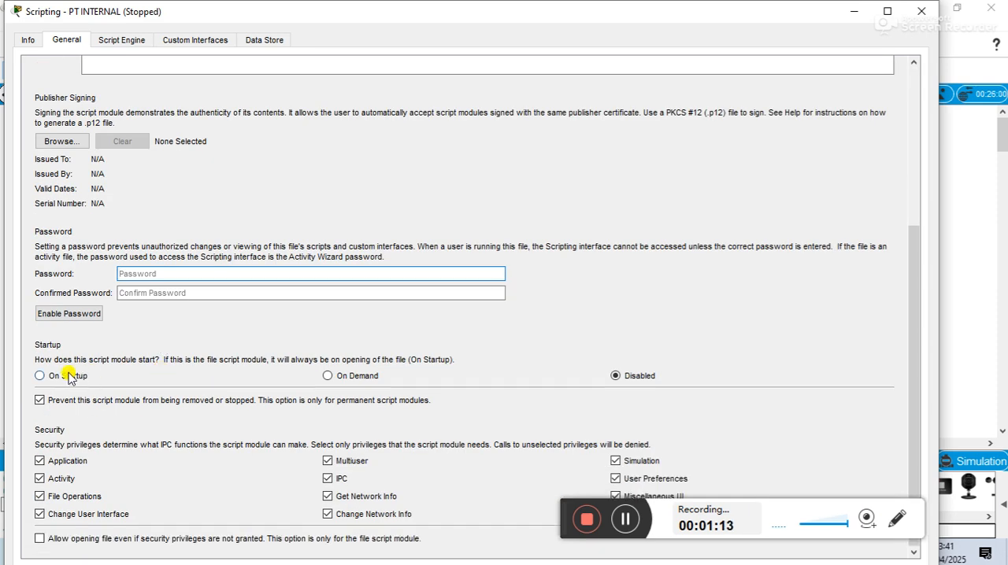
pyautogui.click(69, 377)
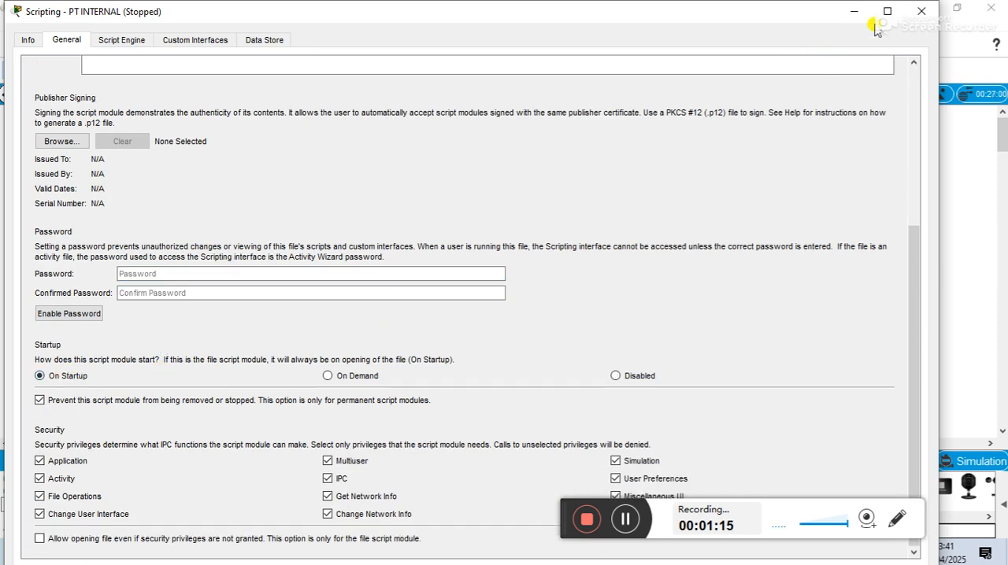
pyautogui.click(921, 11)
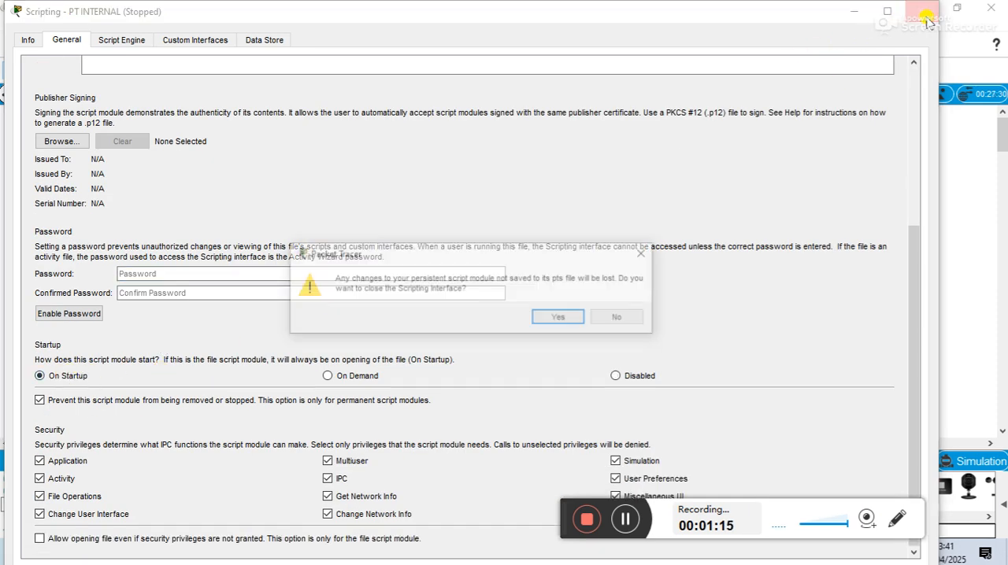
pyautogui.click(561, 318)
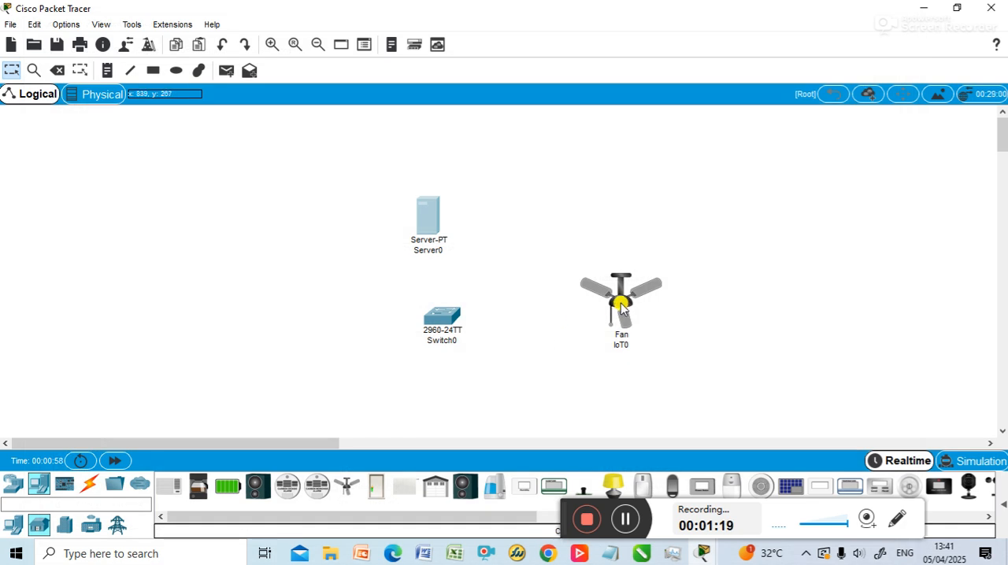
# Step: Delete the existing ceiling fan and place a new one to the right of the server and switch
pyautogui.click(622, 304)
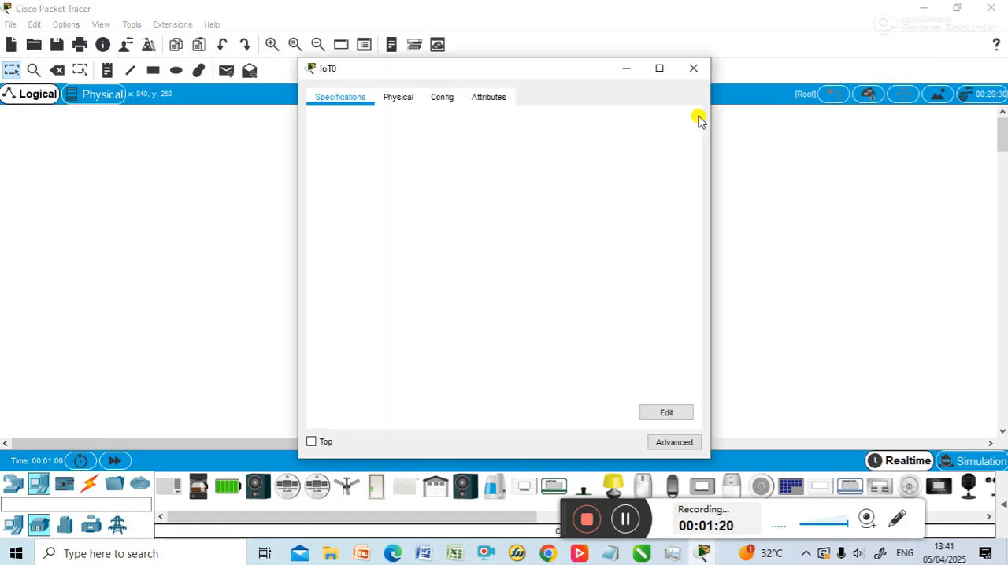
pyautogui.click(692, 67)
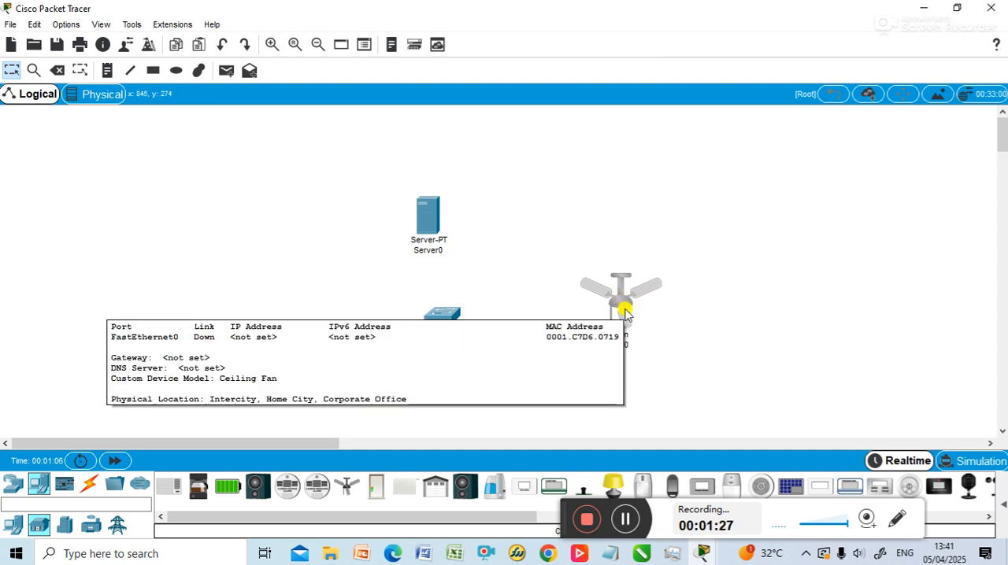
pyautogui.press('Delete')
pyautogui.click(448, 295)
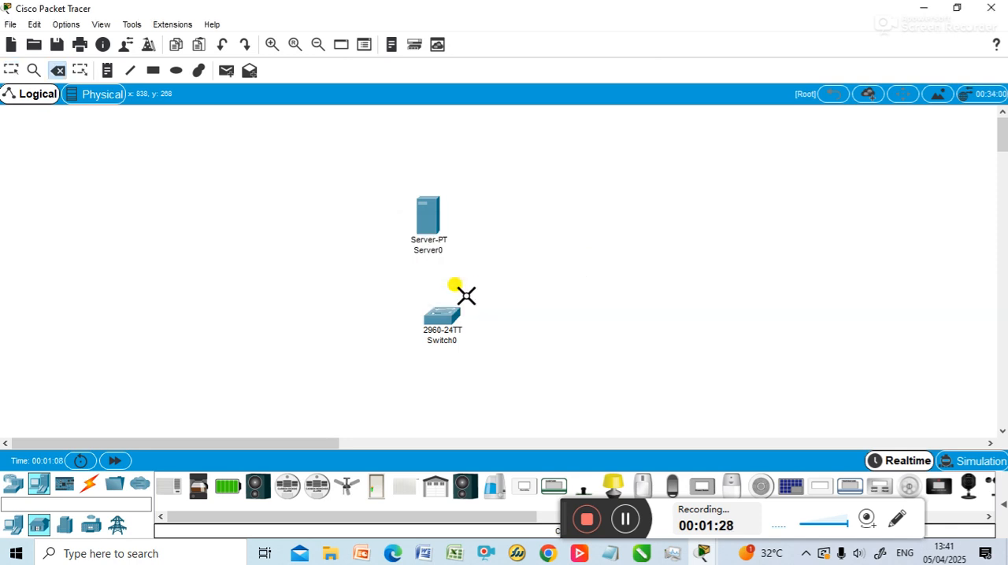
pyautogui.moveTo(347, 484); pyautogui.dragTo(523, 275)
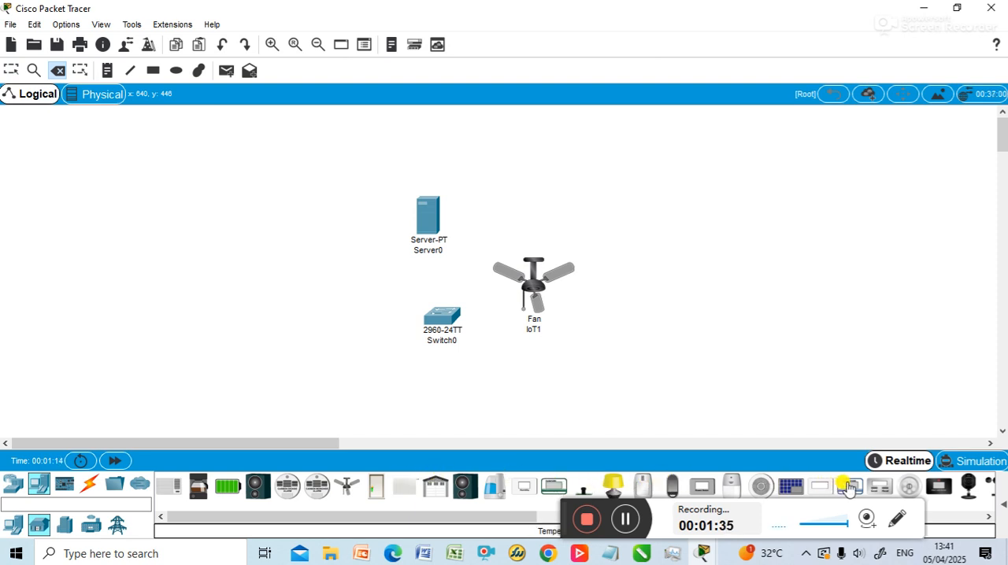
# Step: Add a Temperature Monitor to the right of the fan in the workspace
pyautogui.moveTo(563, 505); pyautogui.dragTo(562, 534)
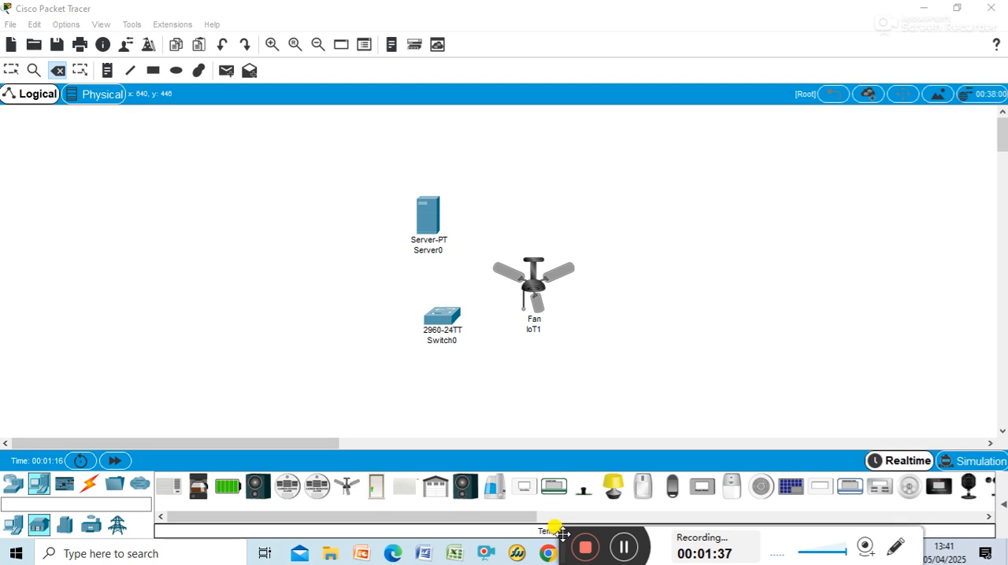
pyautogui.moveTo(844, 489); pyautogui.dragTo(818, 370)
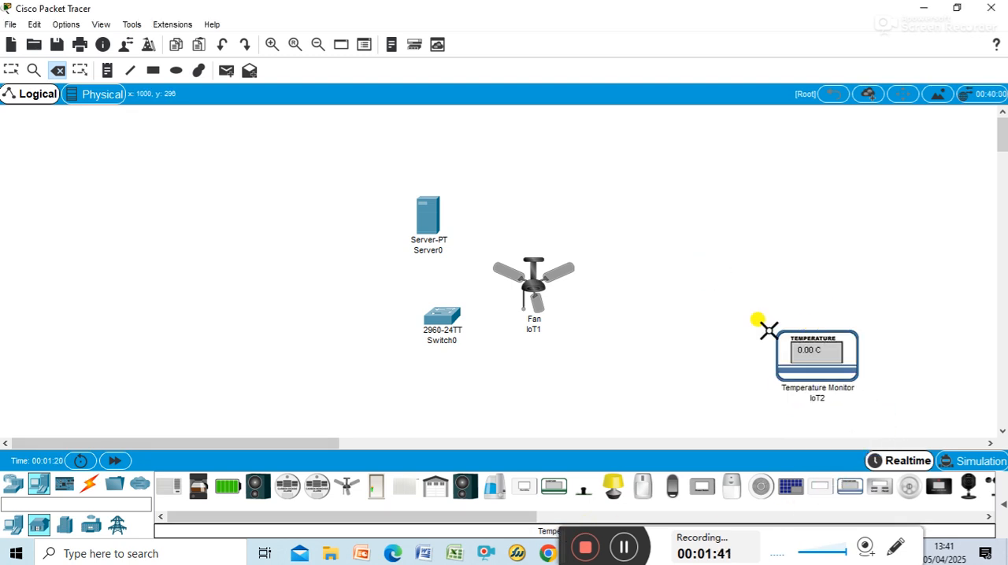
pyautogui.press('Escape')
# Step: Rearrange the devices with the server above the switch, the fan below-left of it and the temperature monitor below-right
pyautogui.moveTo(833, 367); pyautogui.dragTo(739, 233)
pyautogui.moveTo(529, 275); pyautogui.dragTo(527, 356)
pyautogui.moveTo(424, 213); pyautogui.dragTo(555, 173)
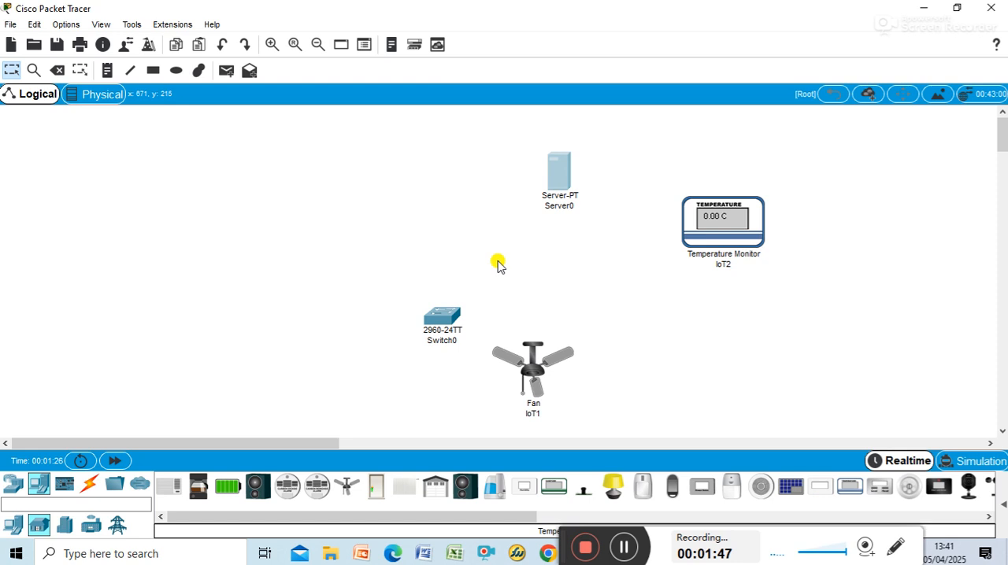
pyautogui.moveTo(451, 321); pyautogui.dragTo(565, 255)
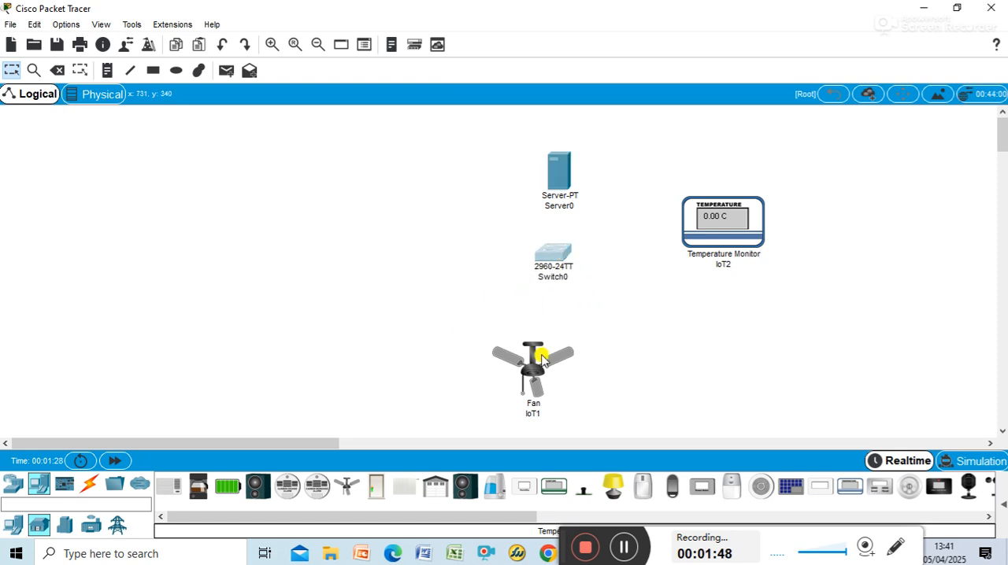
pyautogui.moveTo(540, 357); pyautogui.dragTo(510, 317)
pyautogui.moveTo(728, 229)
pyautogui.mouseDown()
pyautogui.moveTo(653, 331)
pyautogui.moveTo(631, 326)
pyautogui.mouseUp()
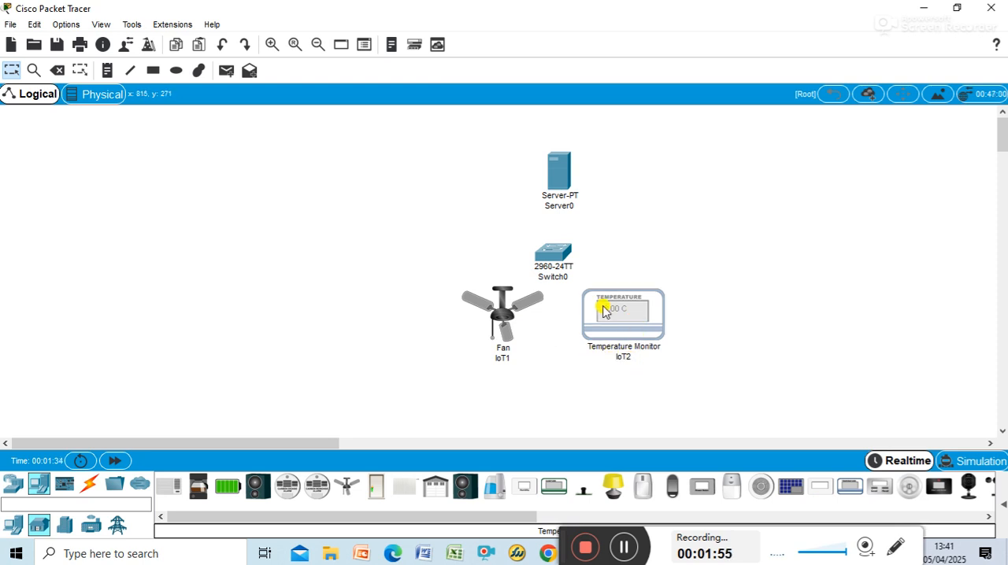
pyautogui.moveTo(642, 307)
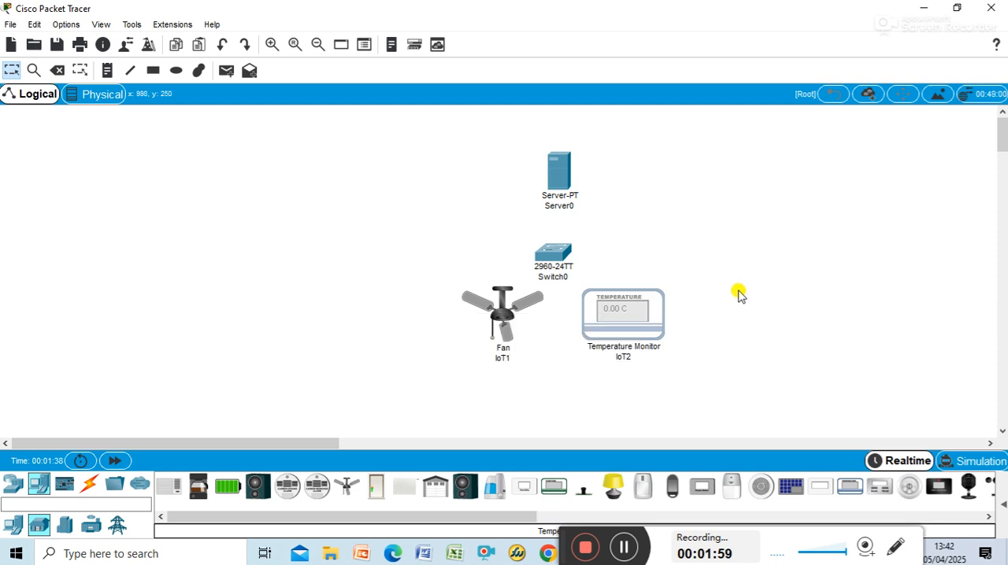
pyautogui.moveTo(501, 310)
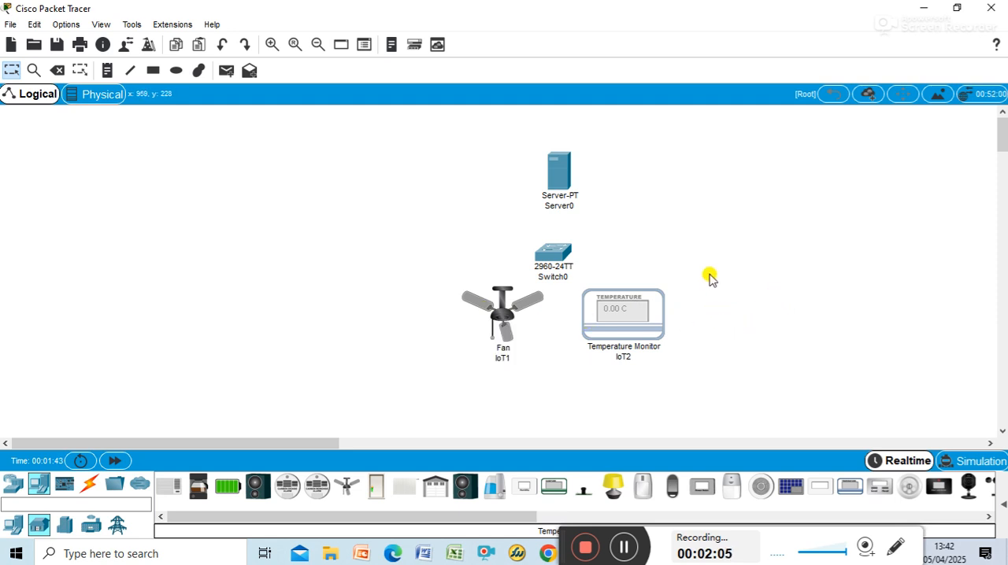
pyautogui.click(559, 170)
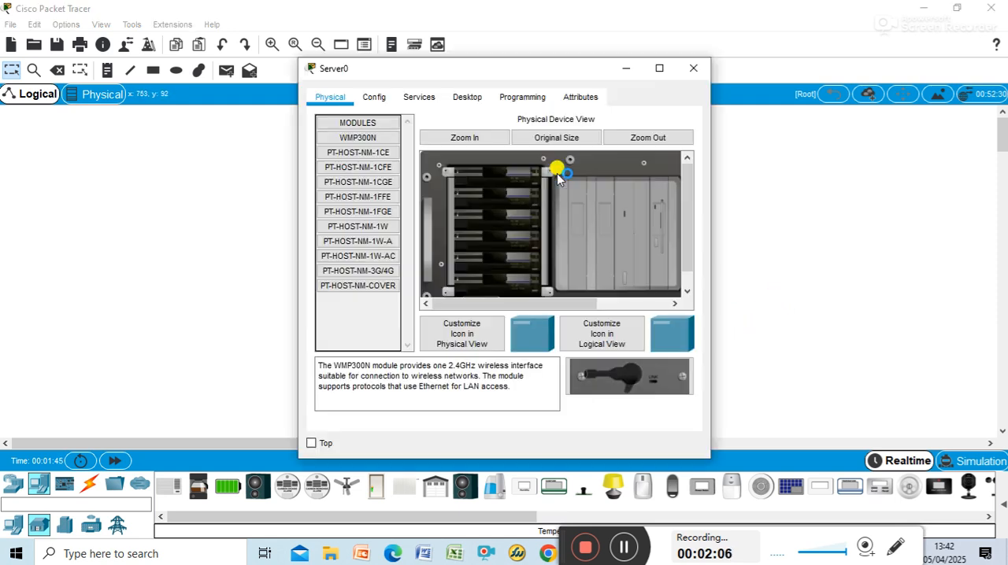
pyautogui.click(693, 71)
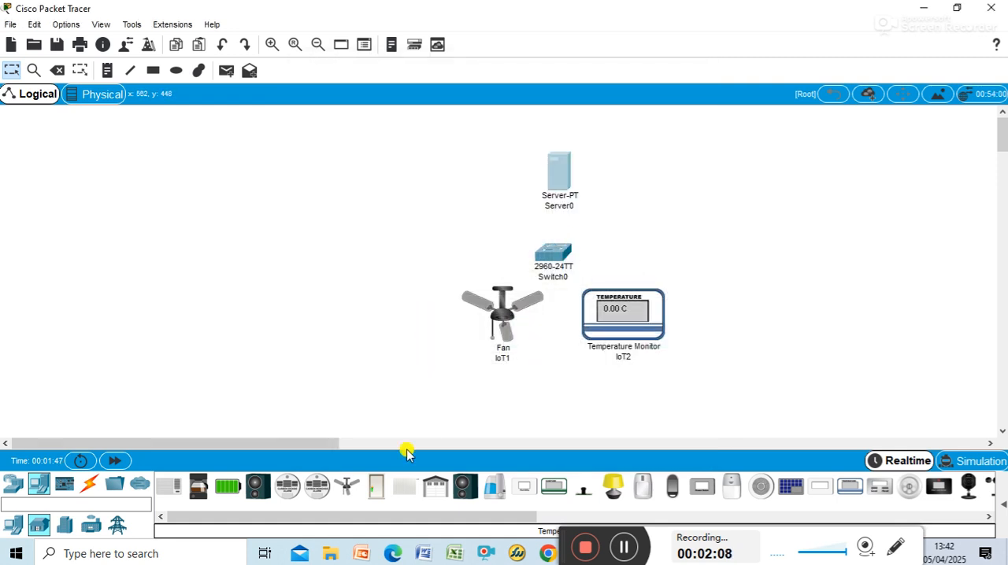
# Step: Connect the server's FastEthernet0 port to the switch with a Copper Straight-Through cable
pyautogui.click(89, 483)
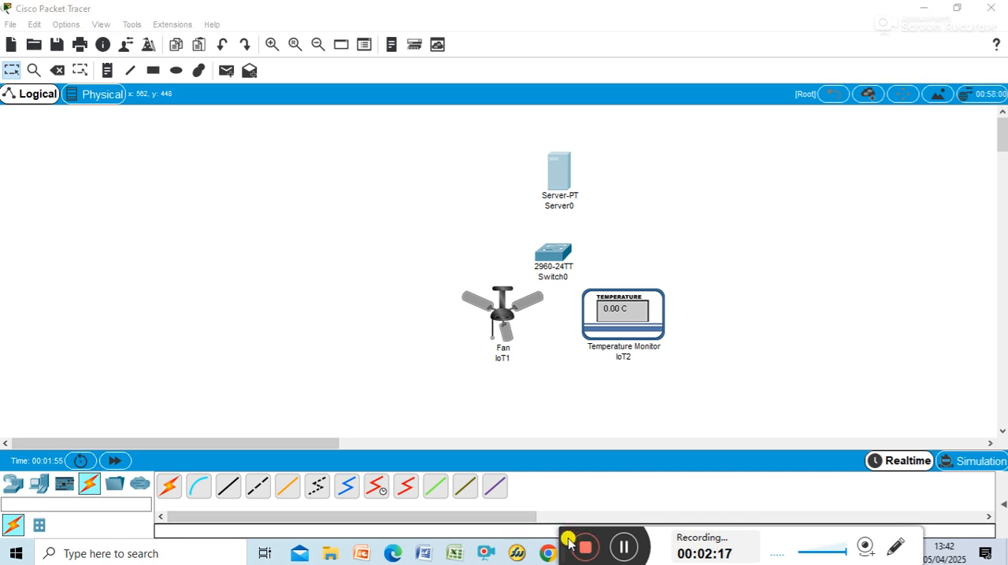
pyautogui.click(229, 488)
pyautogui.click(551, 175)
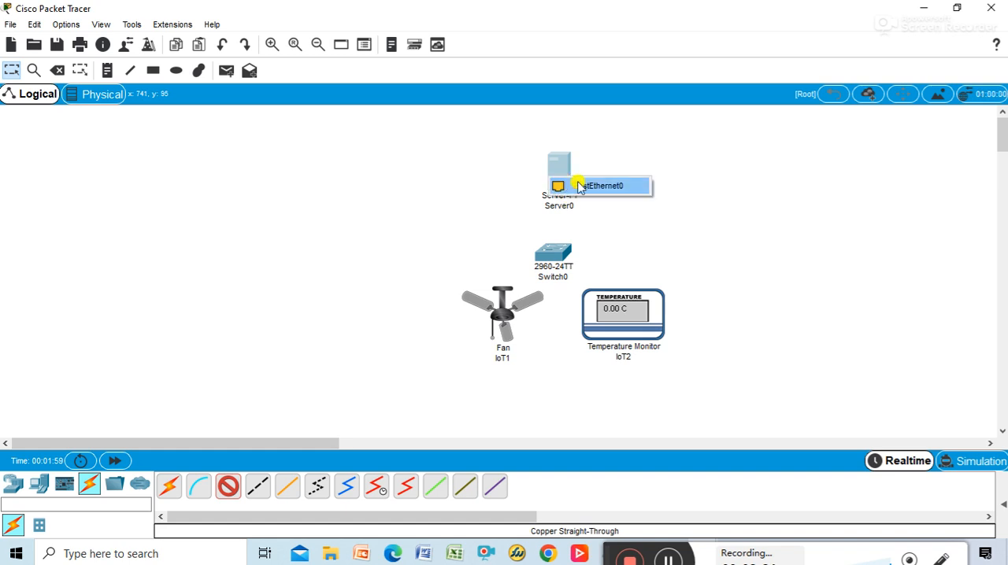
pyautogui.click(598, 186)
pyautogui.click(553, 252)
pyautogui.click(639, 32)
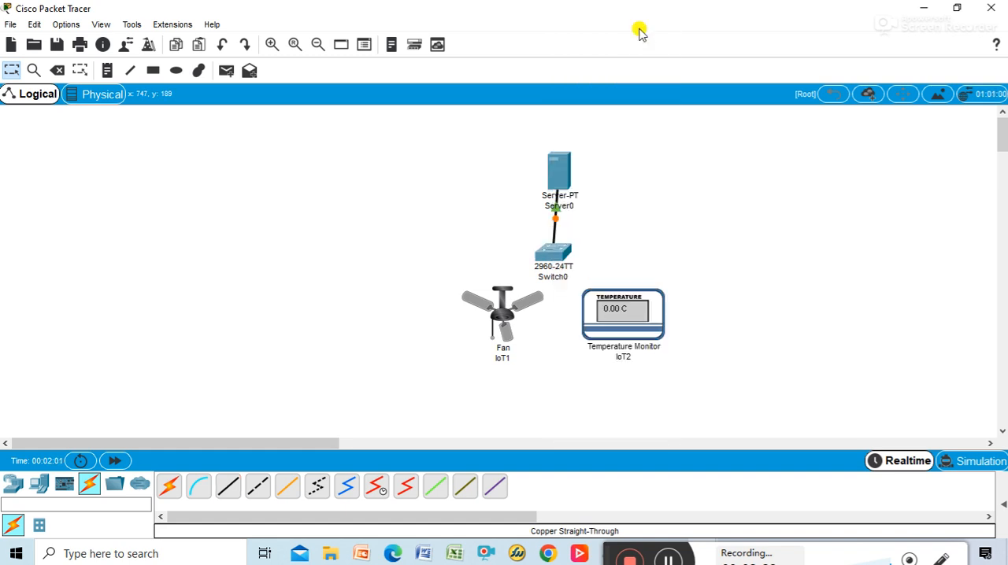
# Step: Connect the fan's FastEthernet0 port to the switch's FastEthernet0/2 port with a Copper Straight-Through cable
pyautogui.click(228, 487)
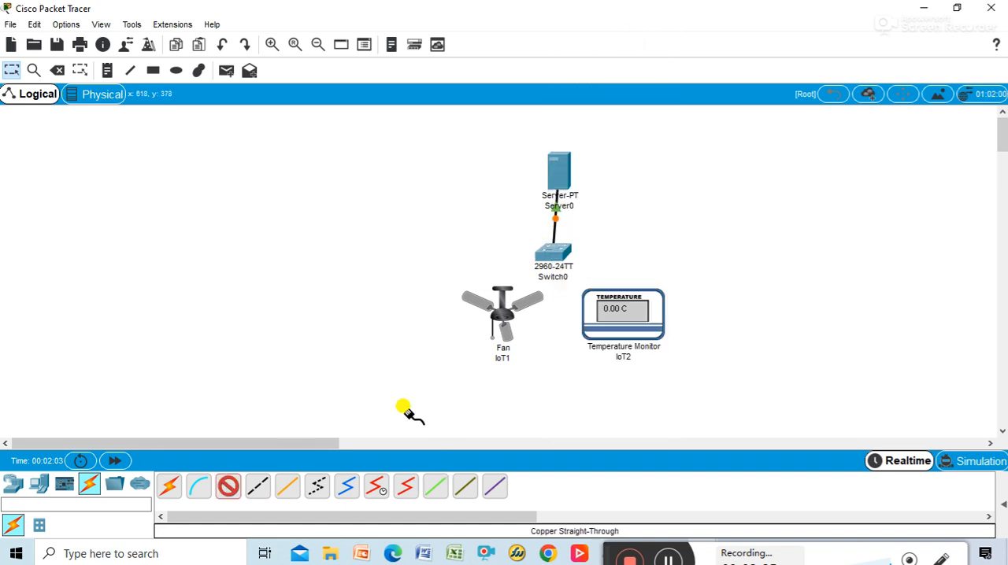
pyautogui.click(499, 320)
pyautogui.click(544, 329)
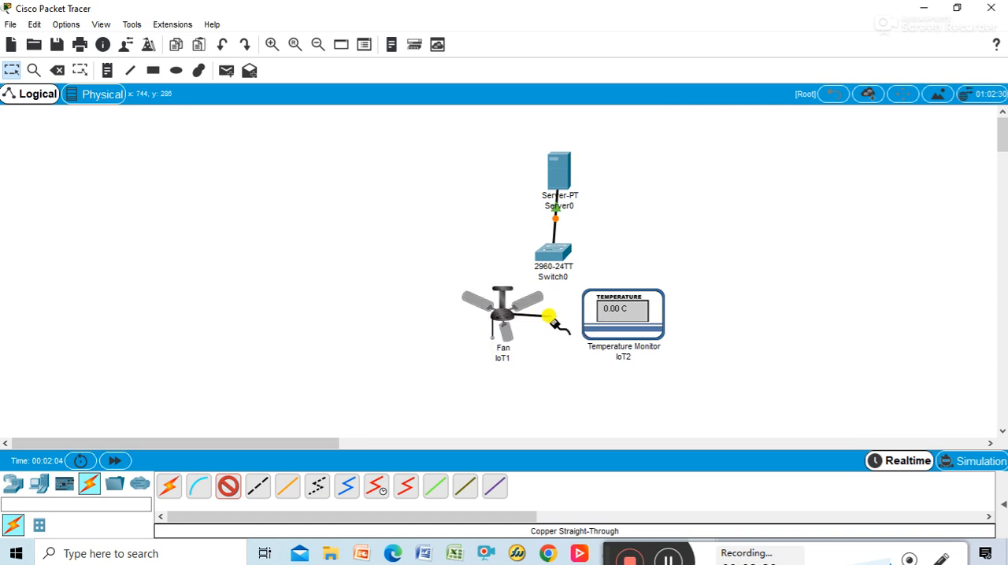
pyautogui.click(555, 251)
pyautogui.click(640, 30)
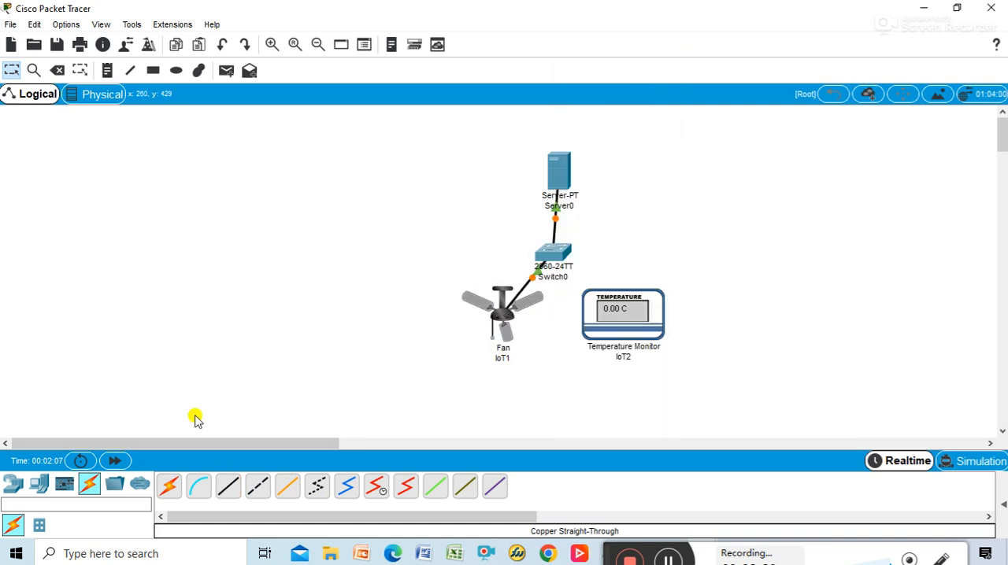
# Step: Connect the temperature monitor's FastEthernet0 to the switch's FastEthernet0/3 with a Copper Straight-Through cable and shift the monitor slightly down and right
pyautogui.click(228, 486)
pyautogui.click(603, 308)
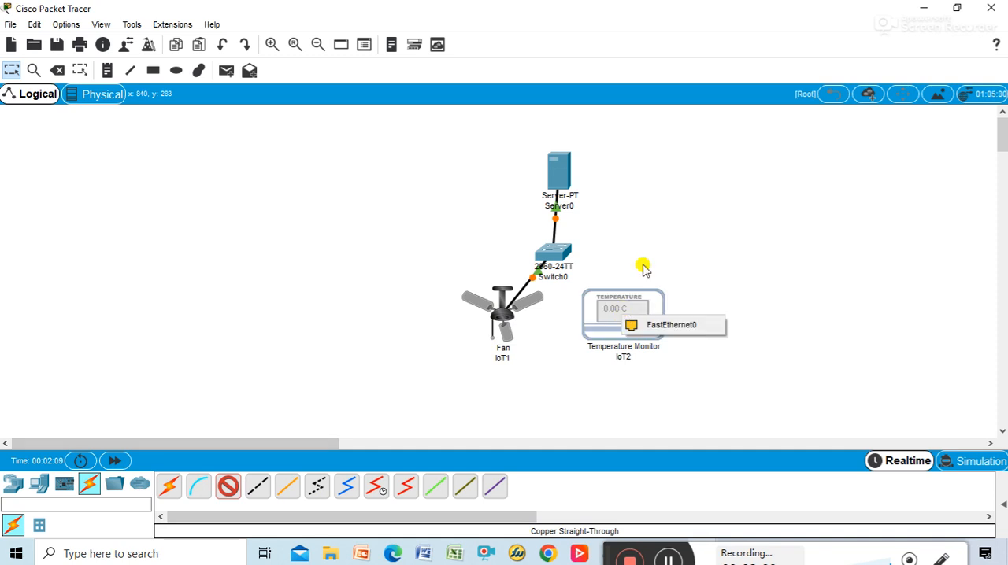
pyautogui.click(668, 324)
pyautogui.click(543, 252)
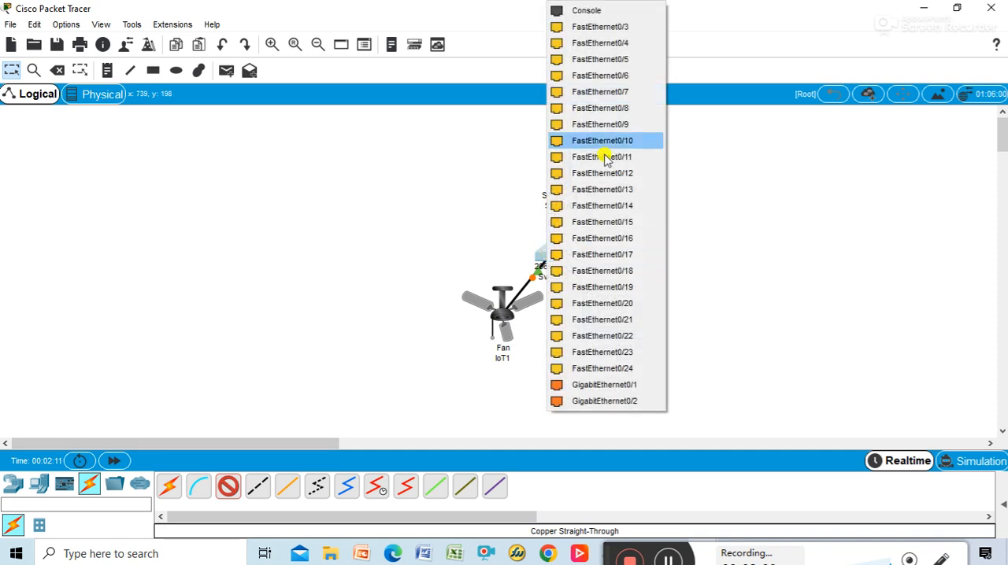
pyautogui.click(601, 28)
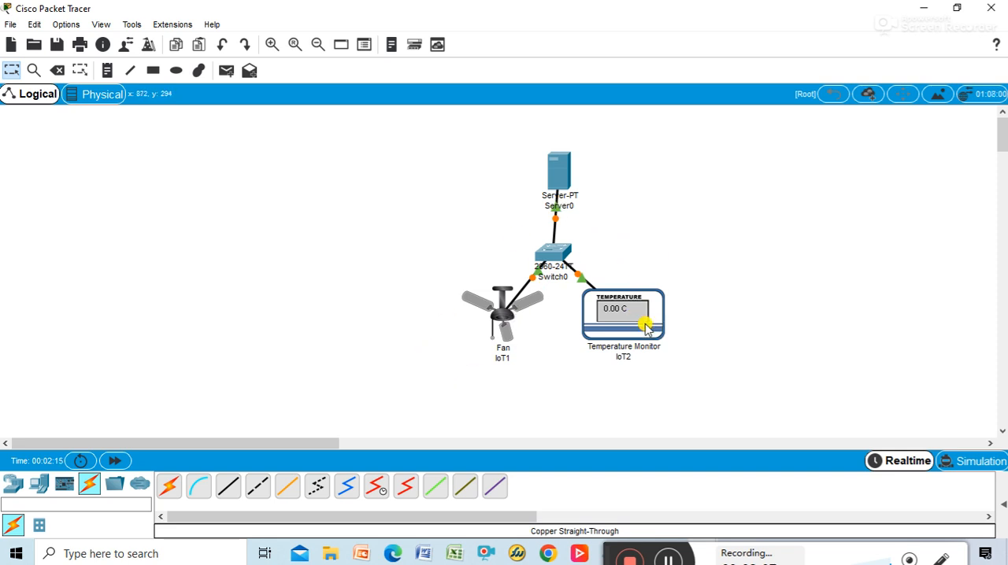
pyautogui.moveTo(645, 327); pyautogui.dragTo(655, 331)
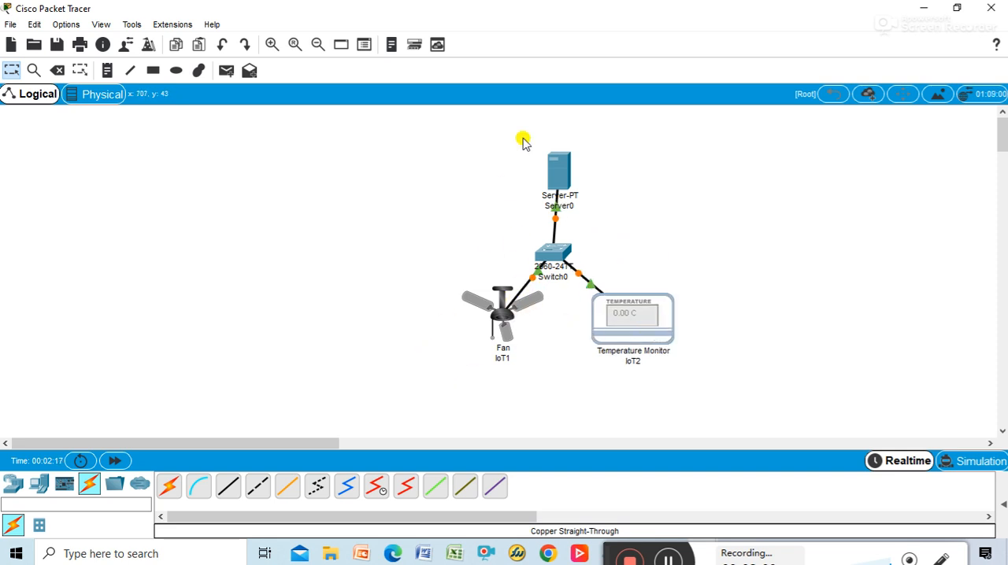
pyautogui.moveTo(461, 126); pyautogui.dragTo(691, 354)
pyautogui.moveTo(605, 233); pyautogui.dragTo(520, 237)
pyautogui.moveTo(592, 236); pyautogui.dragTo(659, 247)
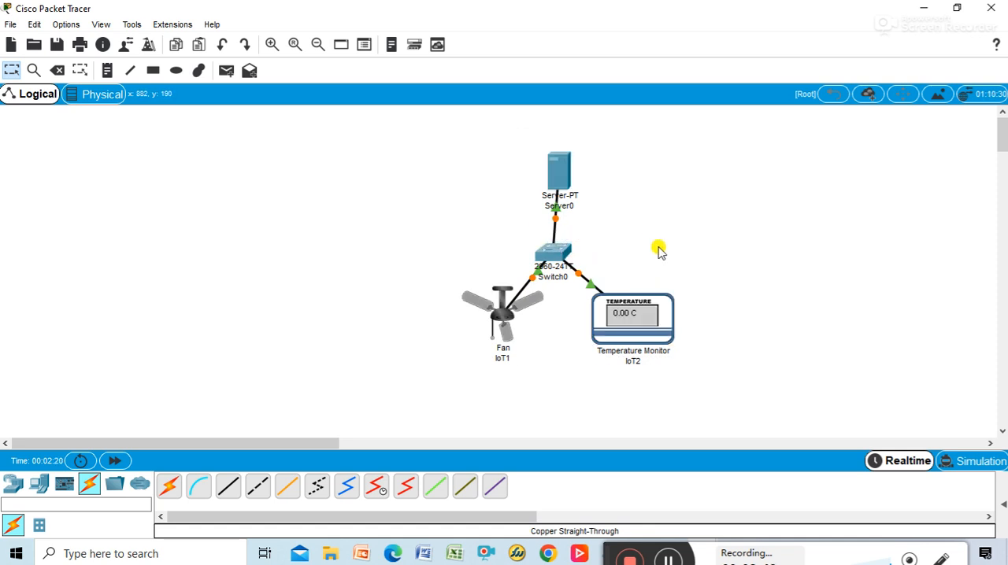
# Step: Give the server's FastEthernet0 interface the static IP address 192.168.0.1 with subnet mask 255.255.255.0
pyautogui.click(563, 165)
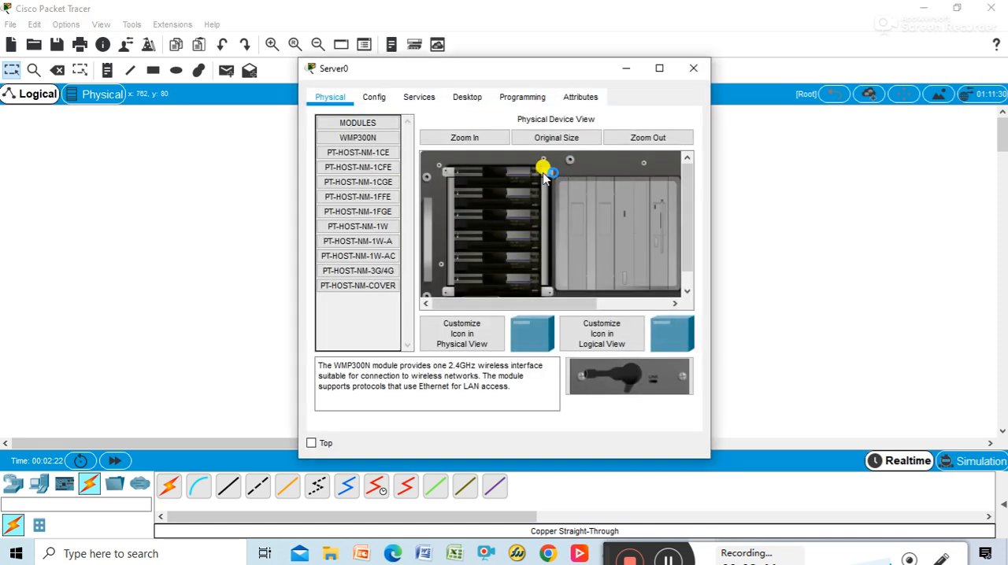
pyautogui.click(374, 97)
pyautogui.click(365, 181)
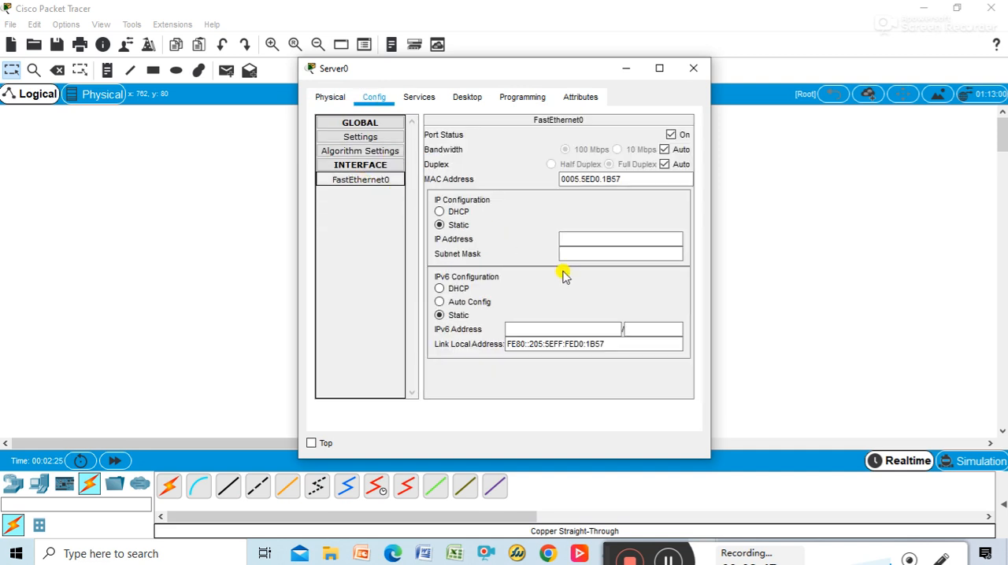
pyautogui.click(563, 240)
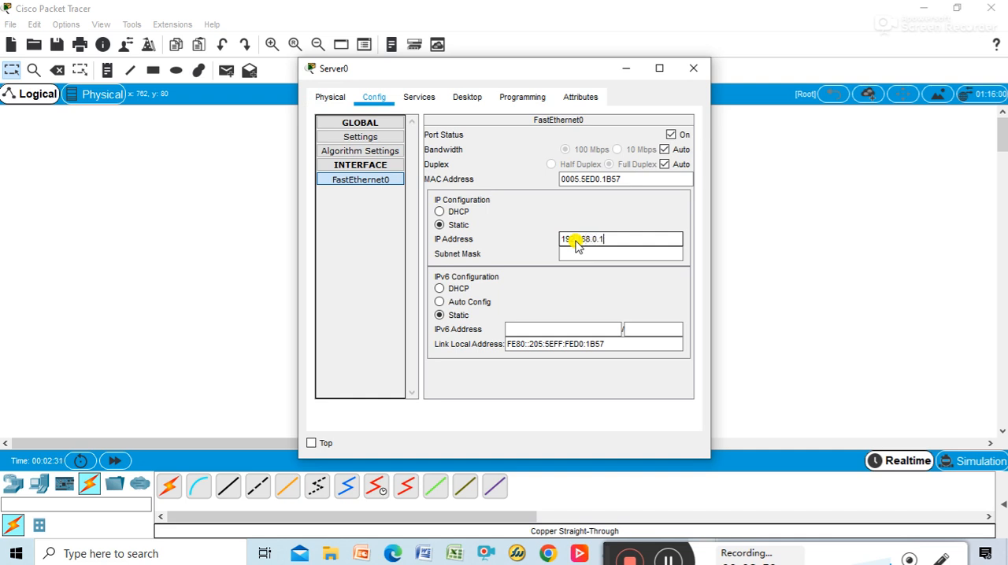
pyautogui.click(575, 256)
pyautogui.click(693, 69)
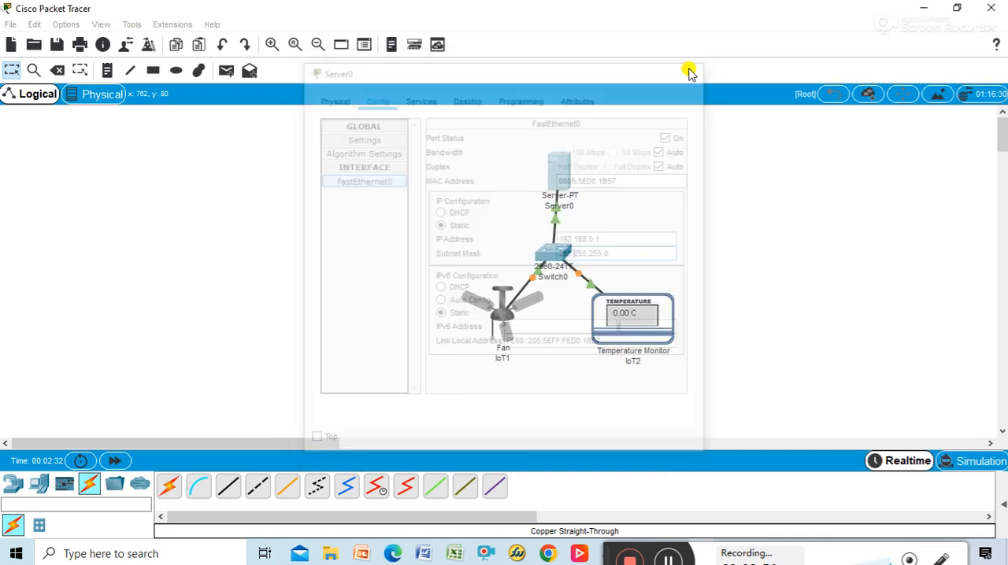
# Step: Give the fan's FastEthernet0 interface the static IP address 192.168.0.2 with subnet mask 255.255.255.0
pyautogui.click(508, 315)
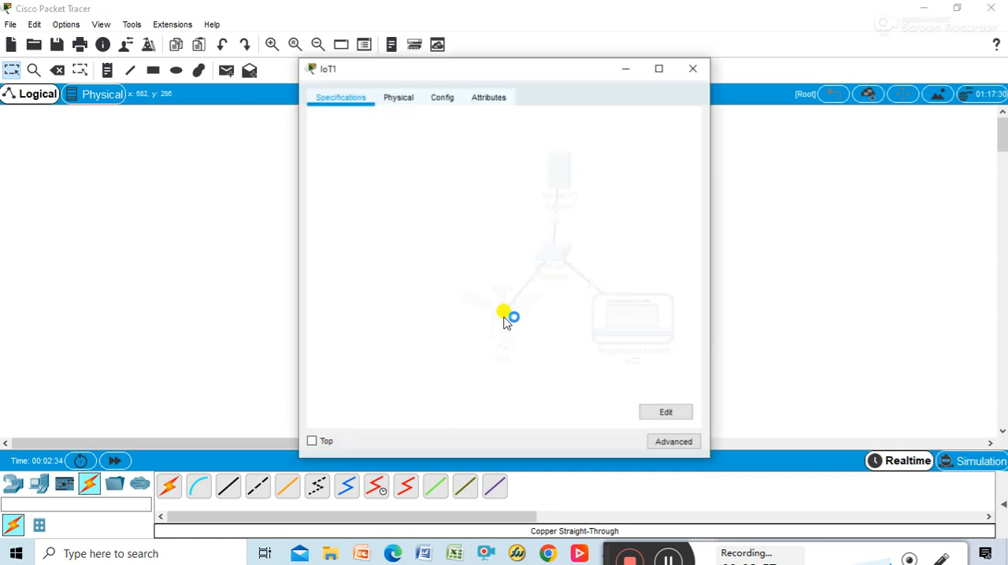
pyautogui.click(445, 100)
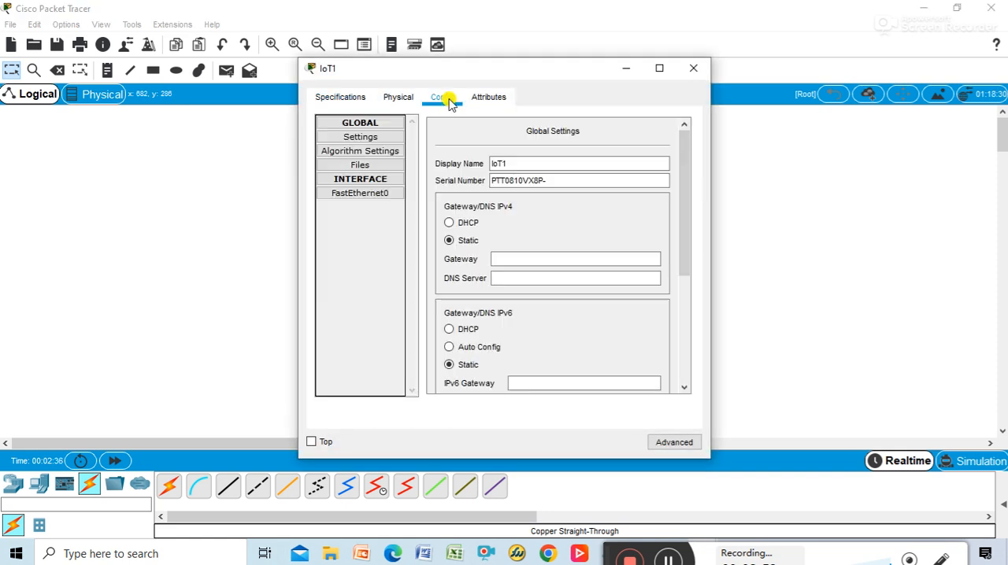
pyautogui.click(377, 194)
pyautogui.click(563, 241)
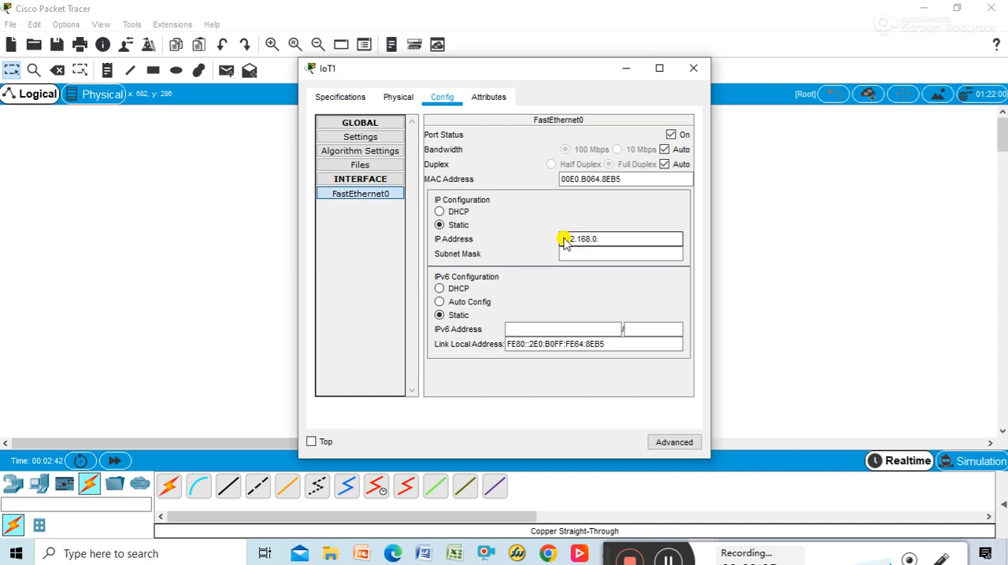
pyautogui.write('192.168.0.2')
pyautogui.click(612, 253)
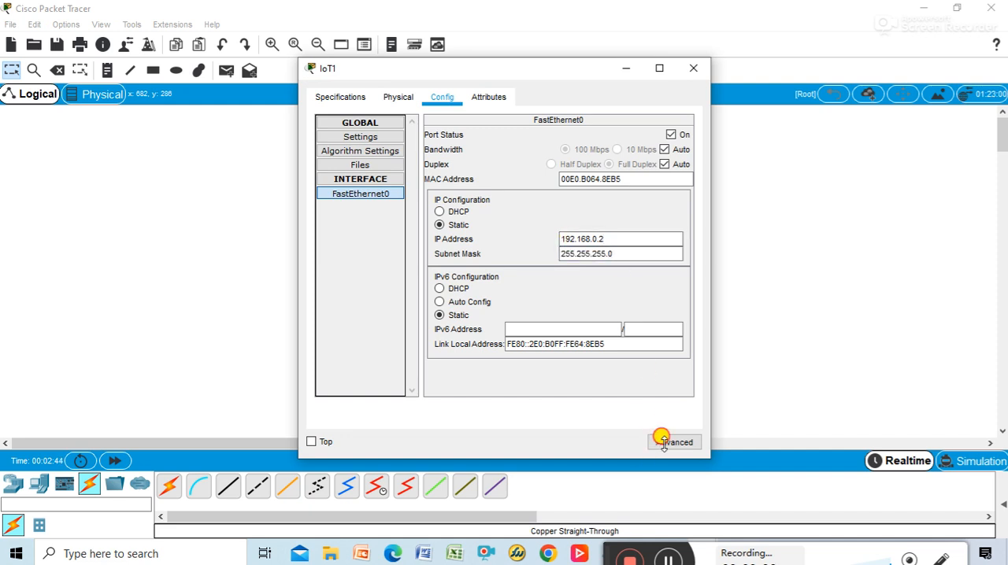
pyautogui.click(664, 442)
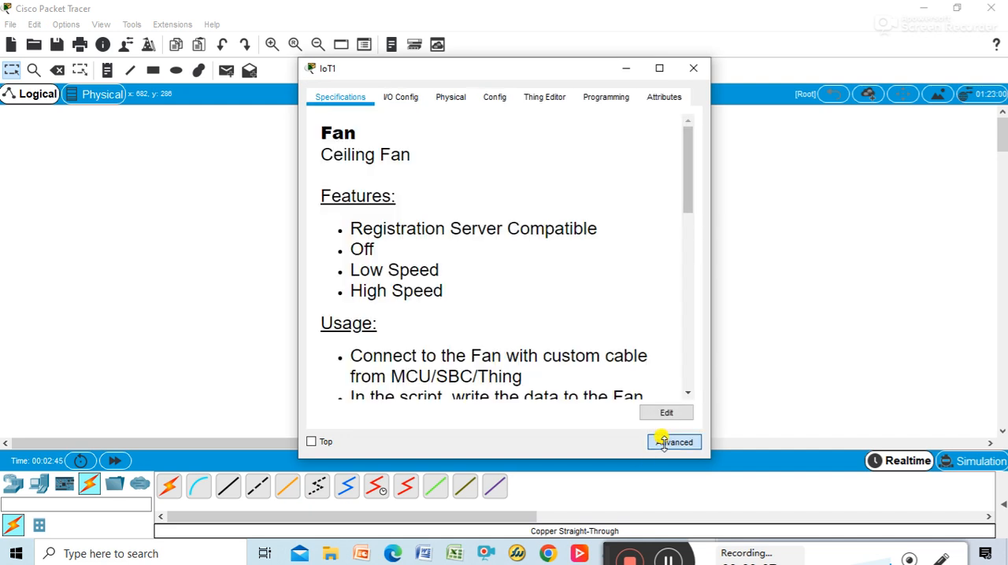
pyautogui.click(693, 68)
# Step: Give the temperature monitor's FastEthernet0 interface the static IP address 192.168.0.3 with subnet mask 255.255.255.0
pyautogui.click(651, 324)
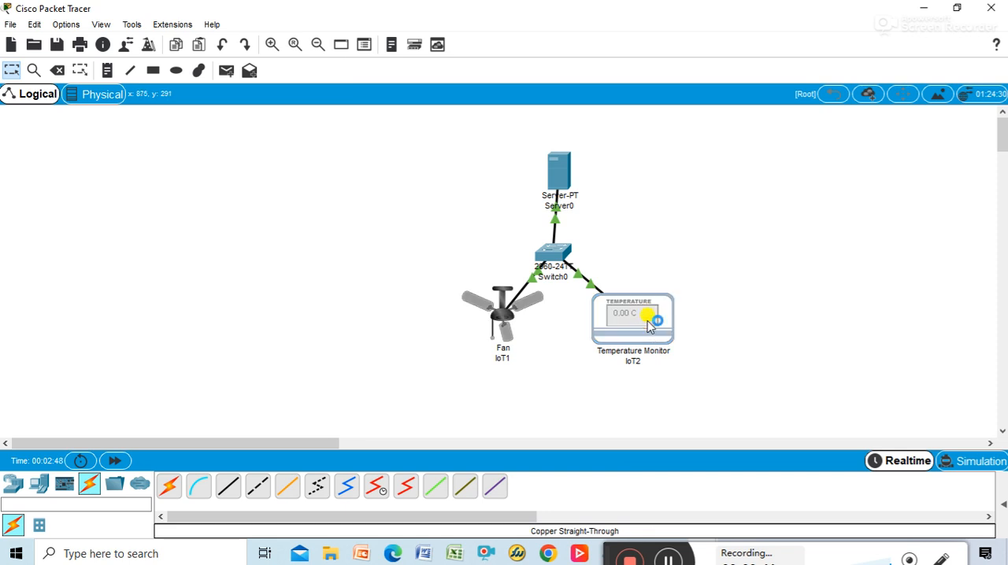
pyautogui.click(443, 99)
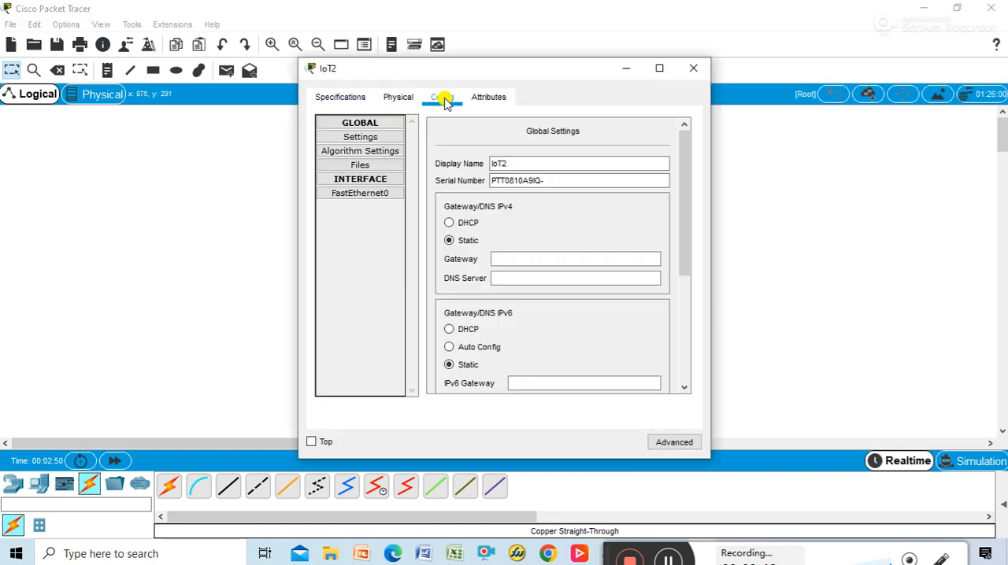
pyautogui.scroll(-3, 506, 263)
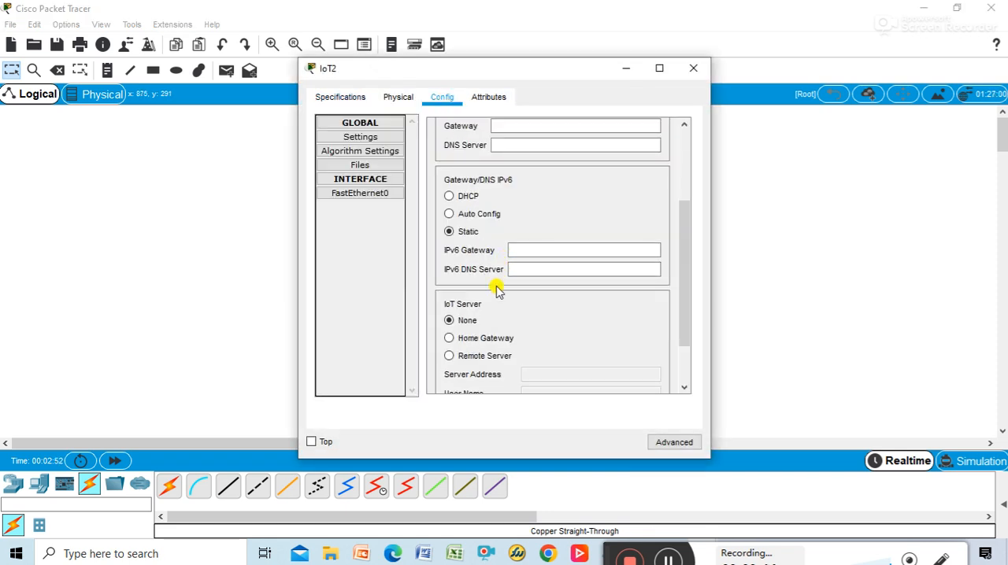
pyautogui.scroll(-2, 497, 290)
pyautogui.scroll(4, 496, 276)
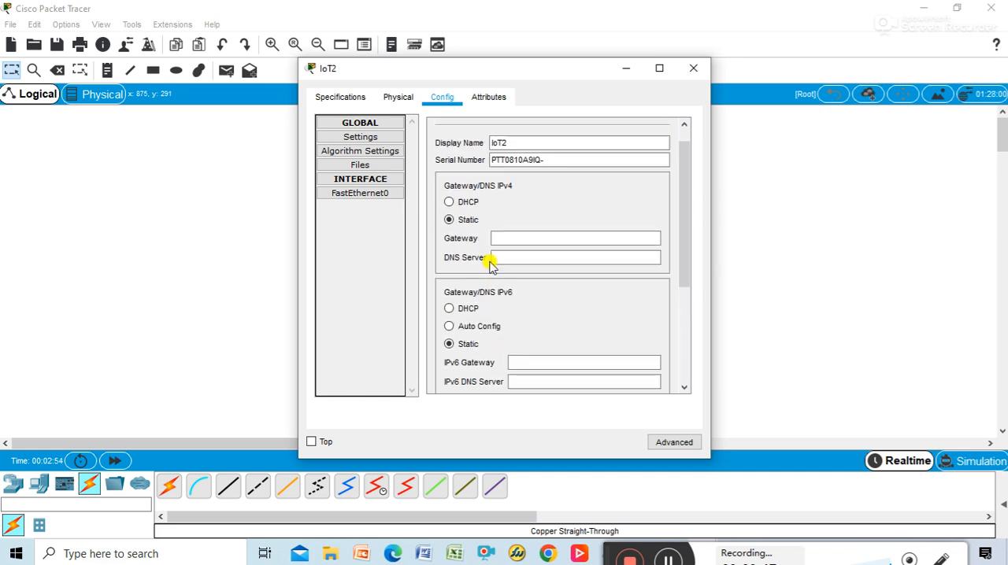
pyautogui.click(373, 194)
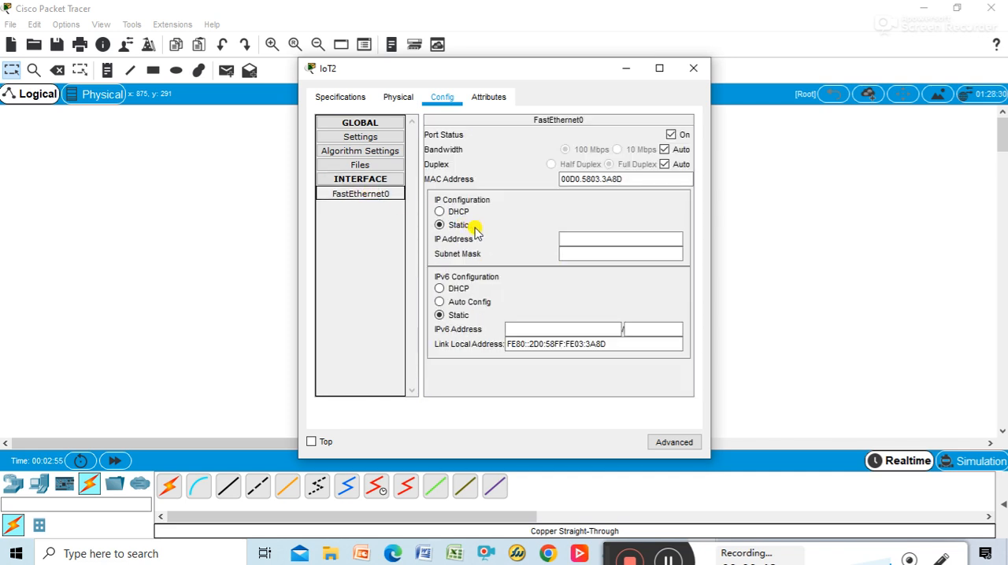
pyautogui.click(563, 239)
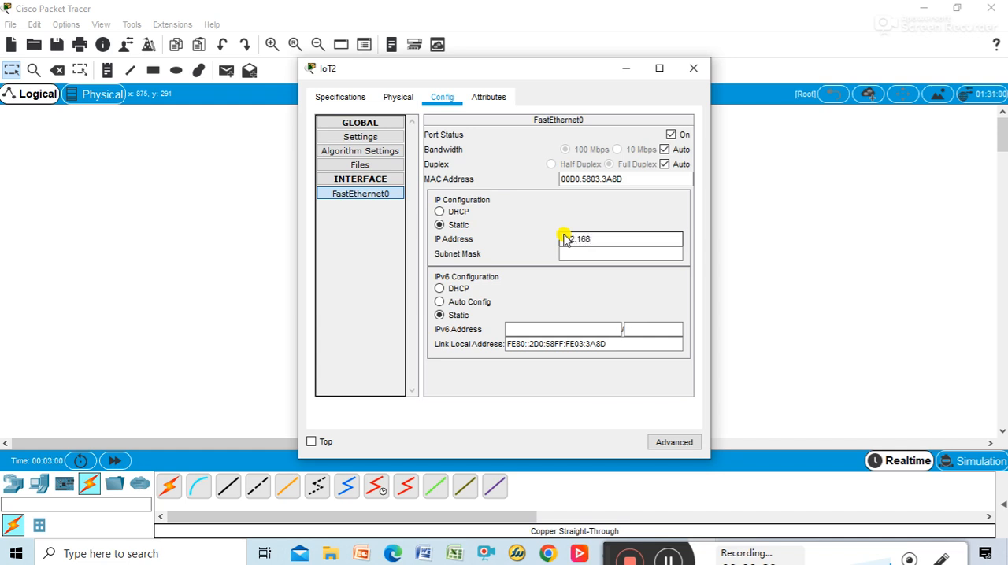
pyautogui.press('Tab')
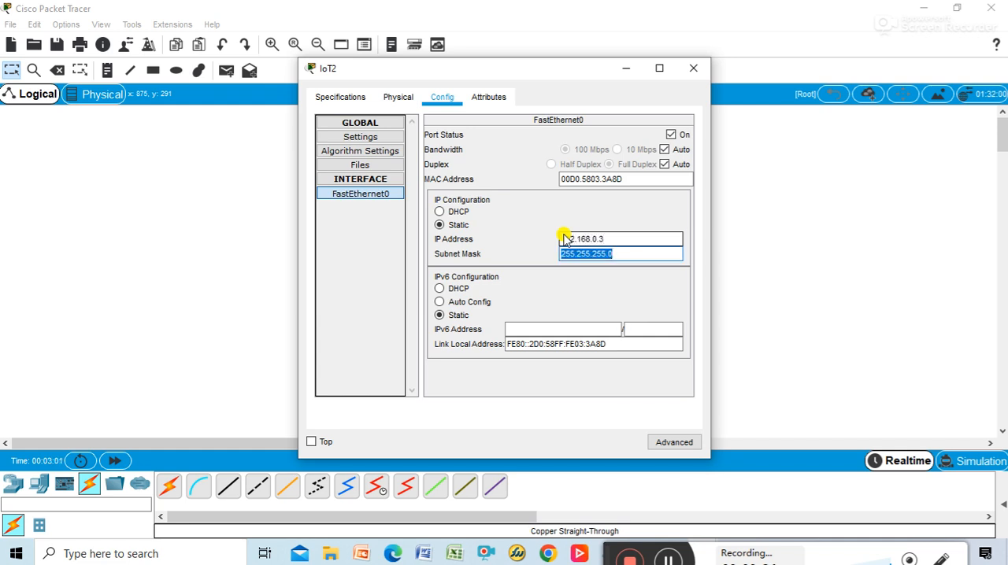
pyautogui.click(693, 68)
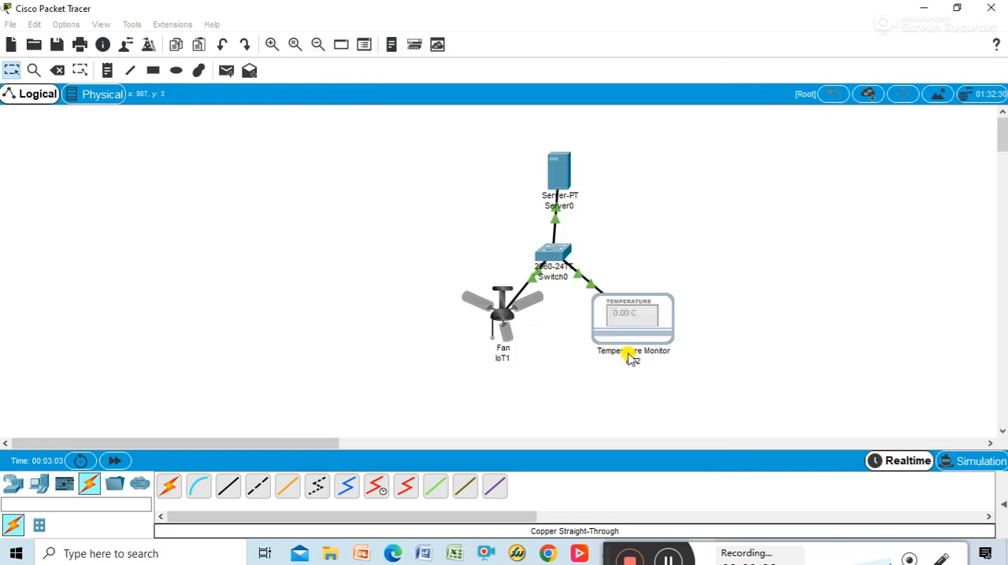
# Step: Move the fan, temperature monitor, switch and server toward the left side of the workspace, keeping their tree arrangement
pyautogui.moveTo(506, 325); pyautogui.dragTo(238, 337)
pyautogui.moveTo(640, 314); pyautogui.dragTo(402, 351)
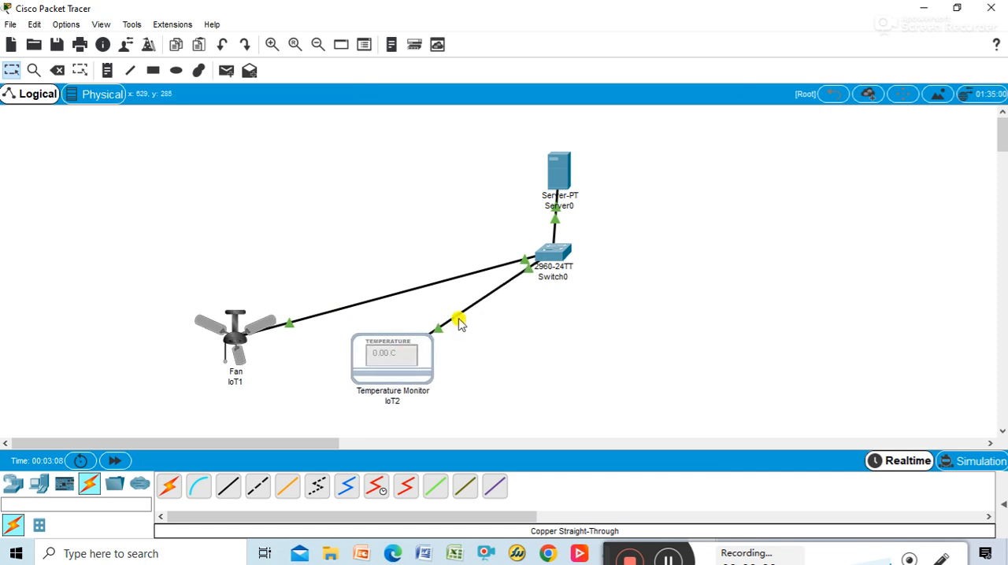
pyautogui.moveTo(557, 256); pyautogui.dragTo(349, 262)
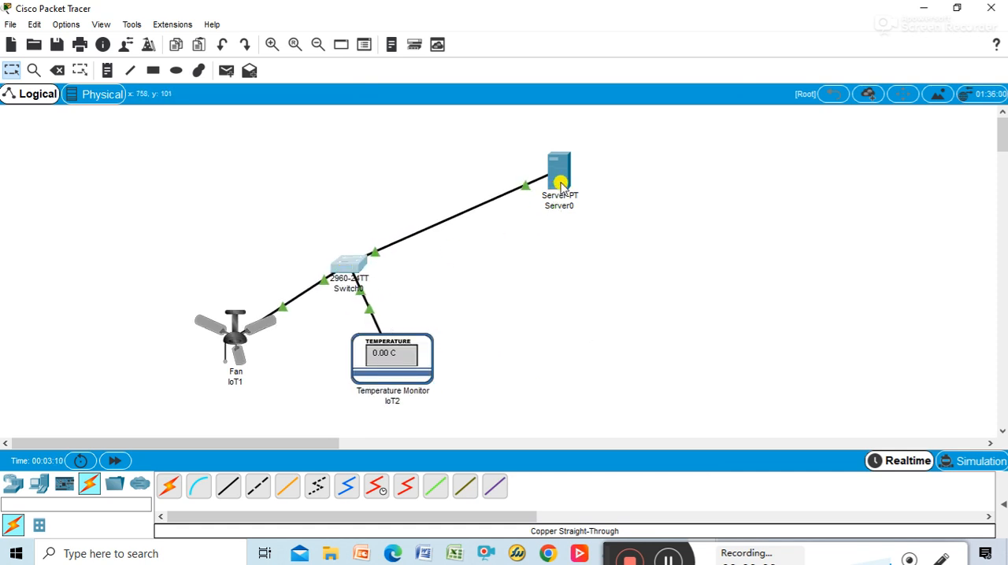
pyautogui.moveTo(558, 177); pyautogui.dragTo(344, 185)
# Step: Turn on the IoT Registration Server service on the server
pyautogui.click(347, 188)
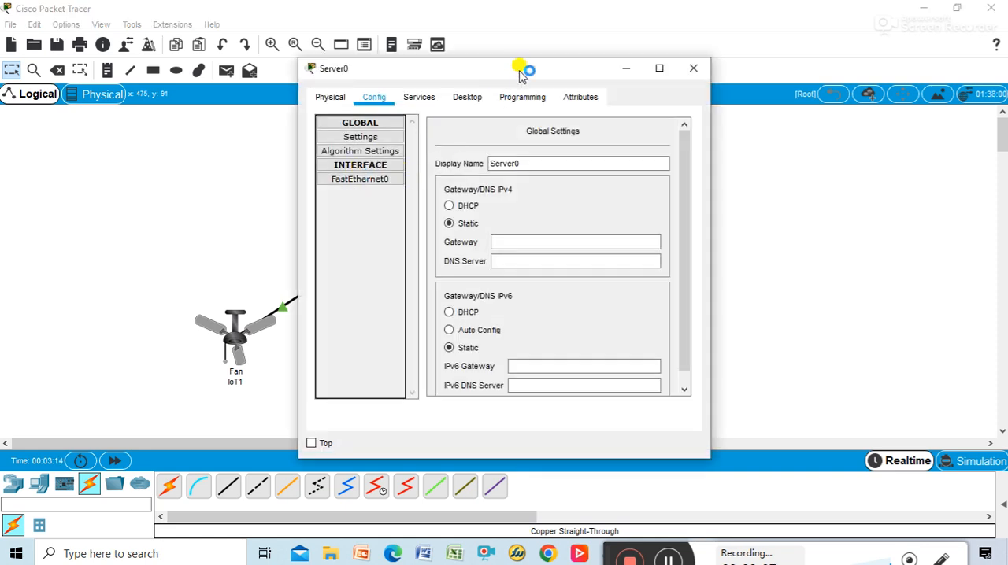
pyautogui.moveTo(522, 69); pyautogui.dragTo(558, 68)
pyautogui.click(469, 107)
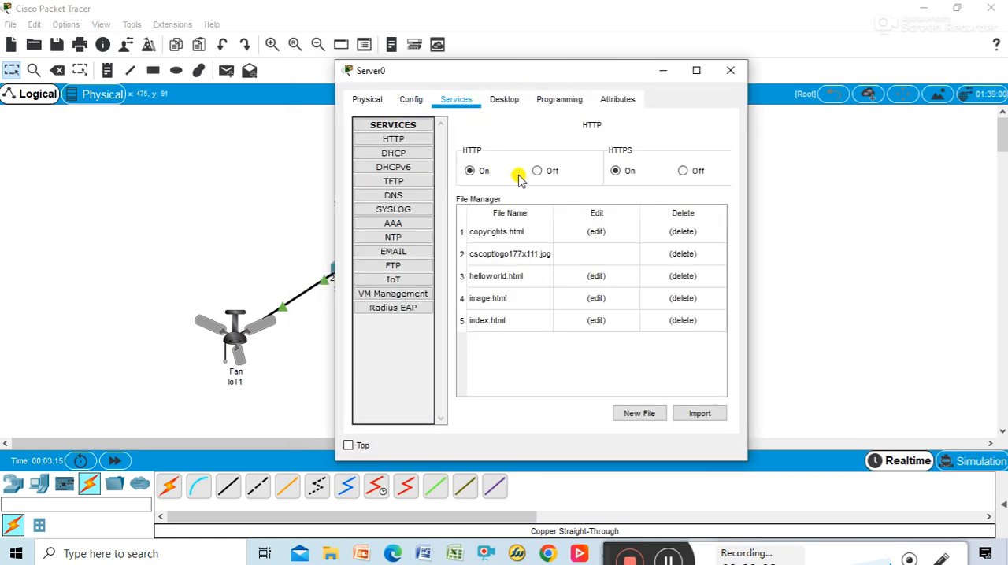
pyautogui.click(395, 280)
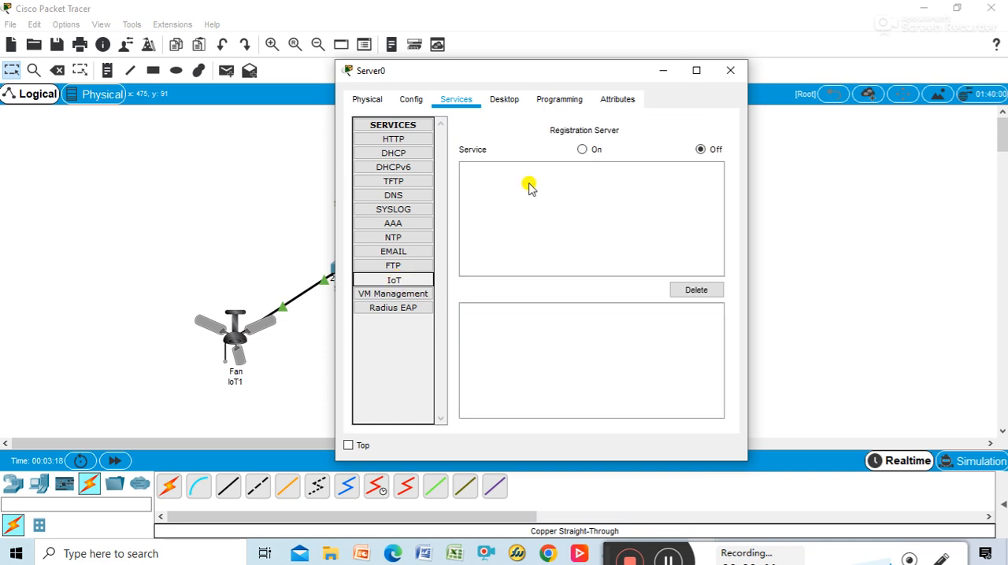
pyautogui.click(582, 150)
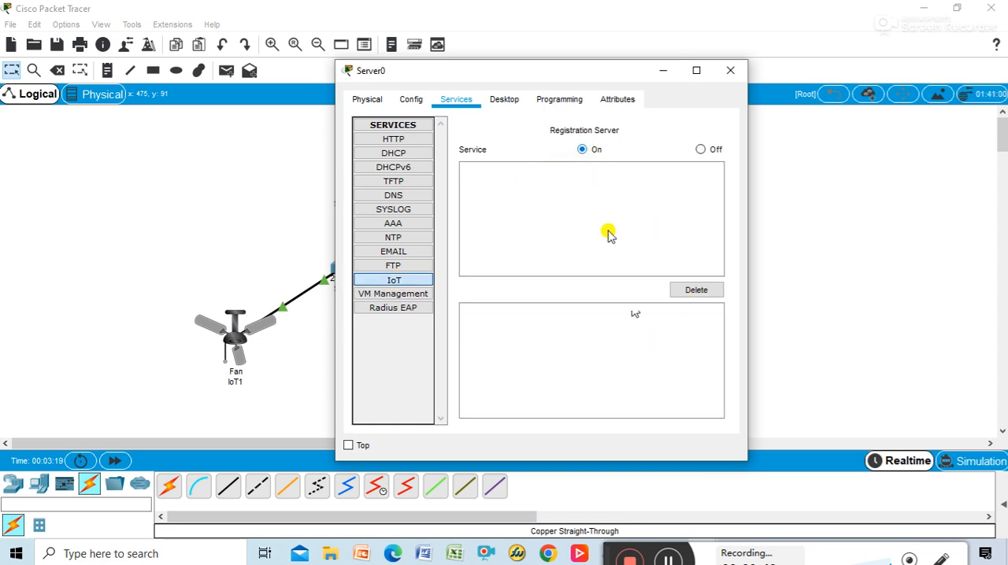
# Step: Load 192.168.0.1 in the server's web browser
pyautogui.click(500, 100)
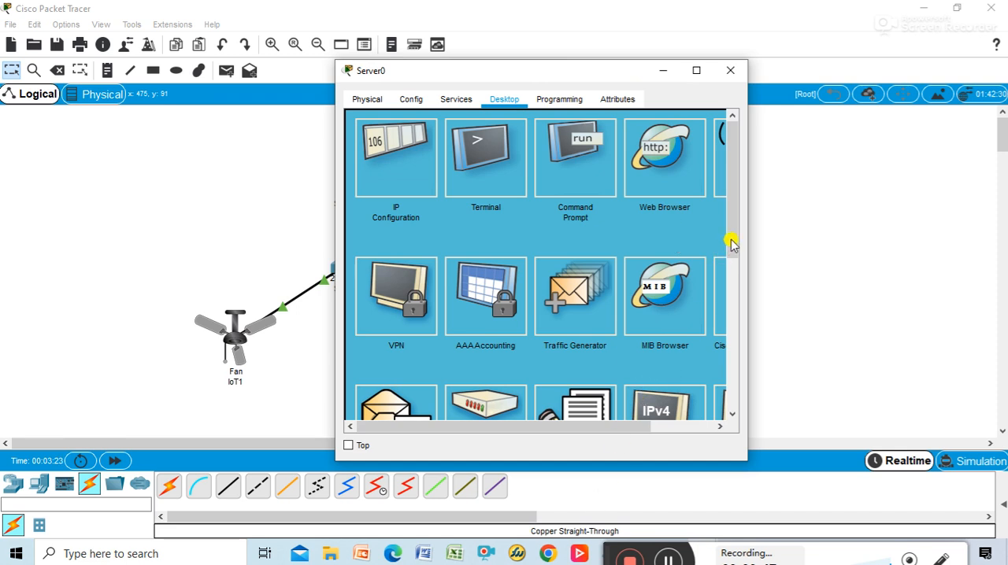
pyautogui.click(668, 155)
pyautogui.click(571, 145)
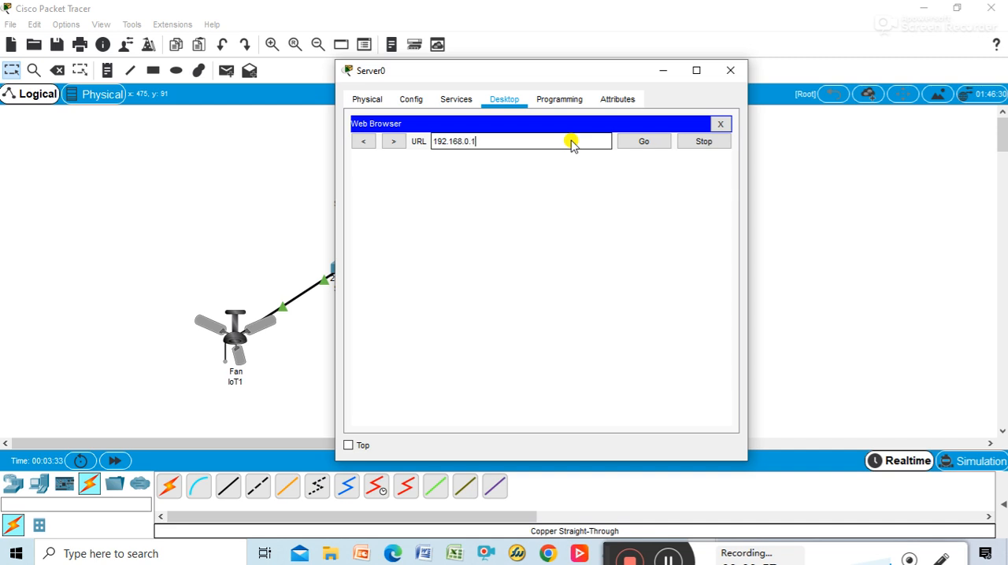
pyautogui.click(644, 141)
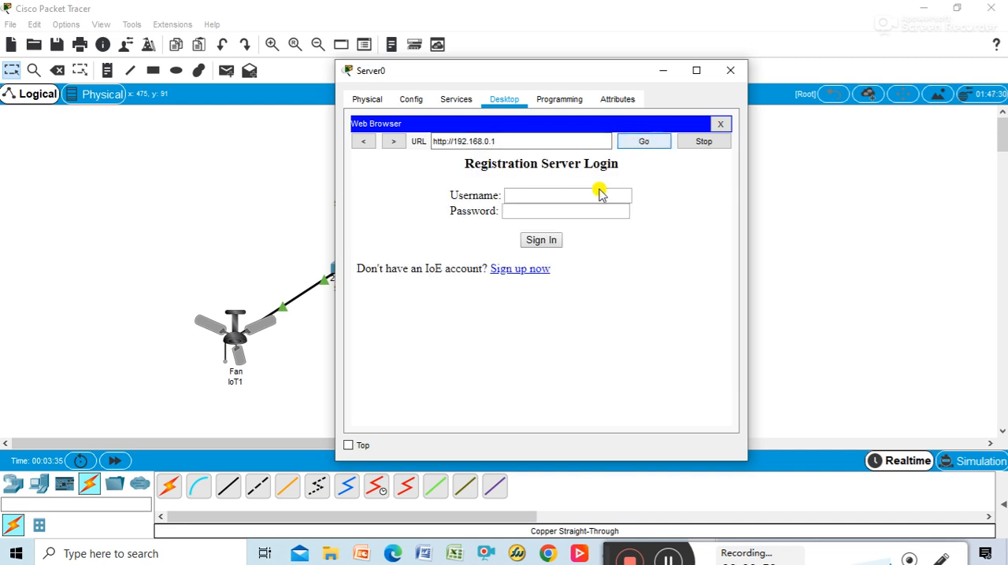
# Step: Create a registration server account with the username admin and an account password, and close the server's window
pyautogui.click(529, 271)
pyautogui.click(545, 195)
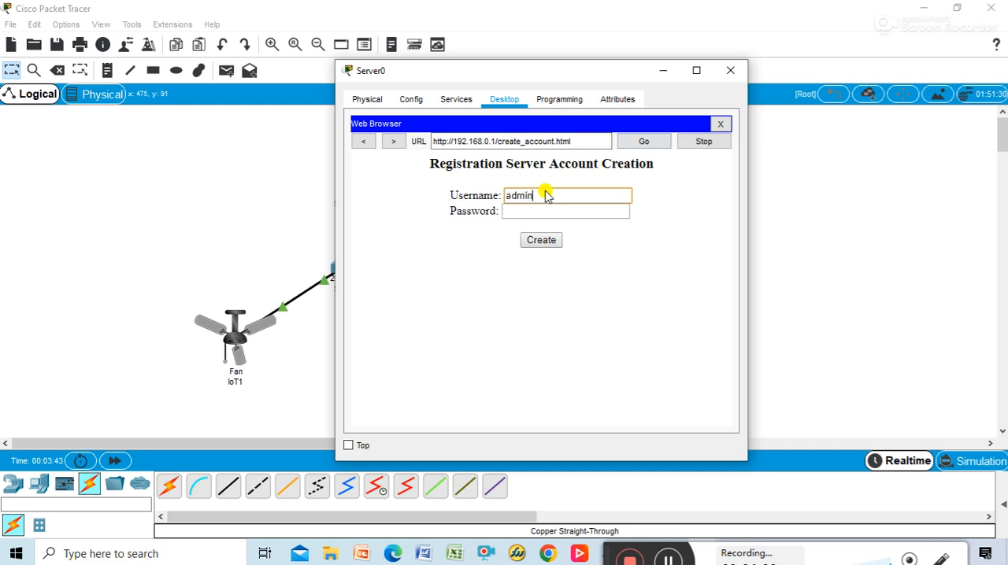
pyautogui.press('Tab')
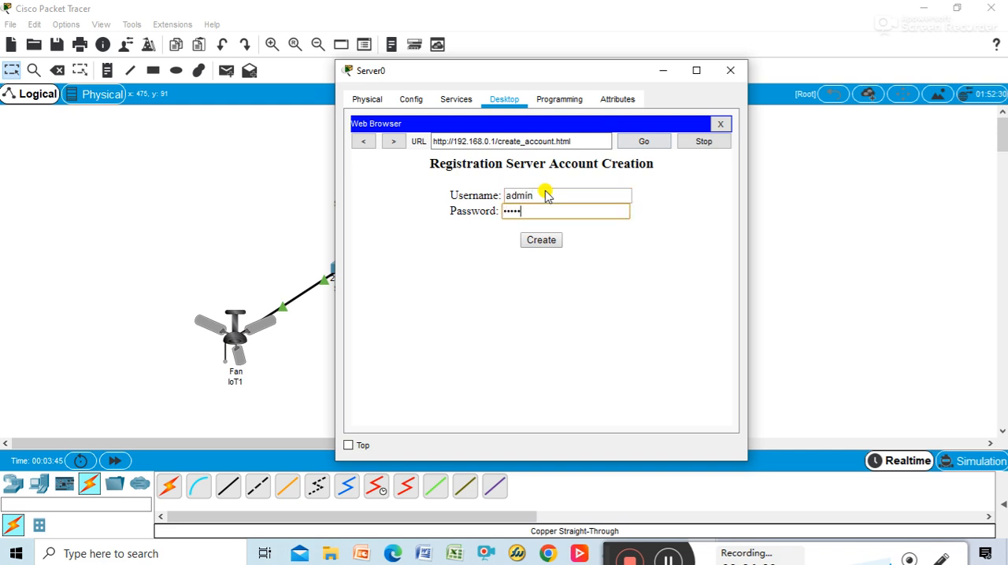
pyautogui.click(555, 240)
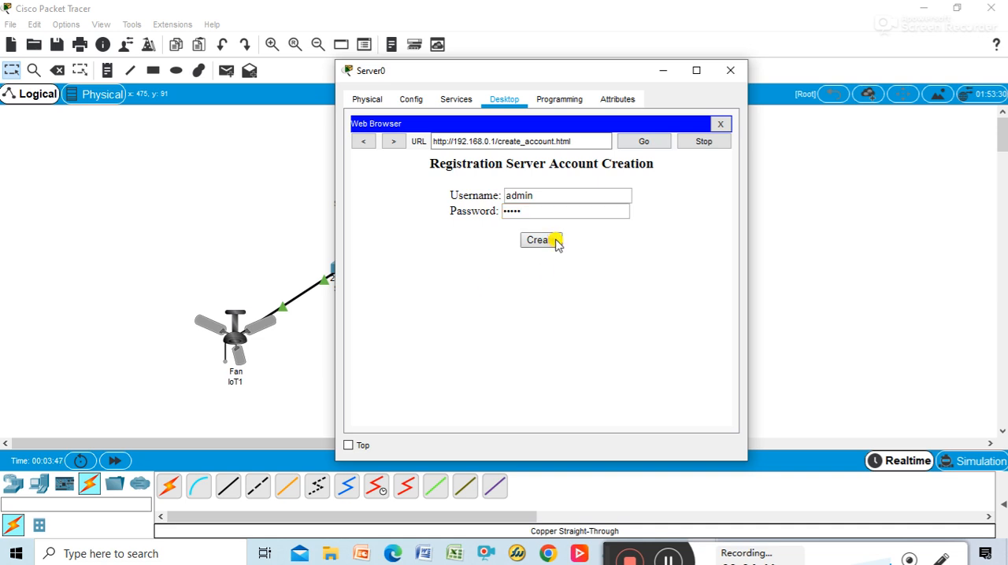
pyautogui.click(728, 70)
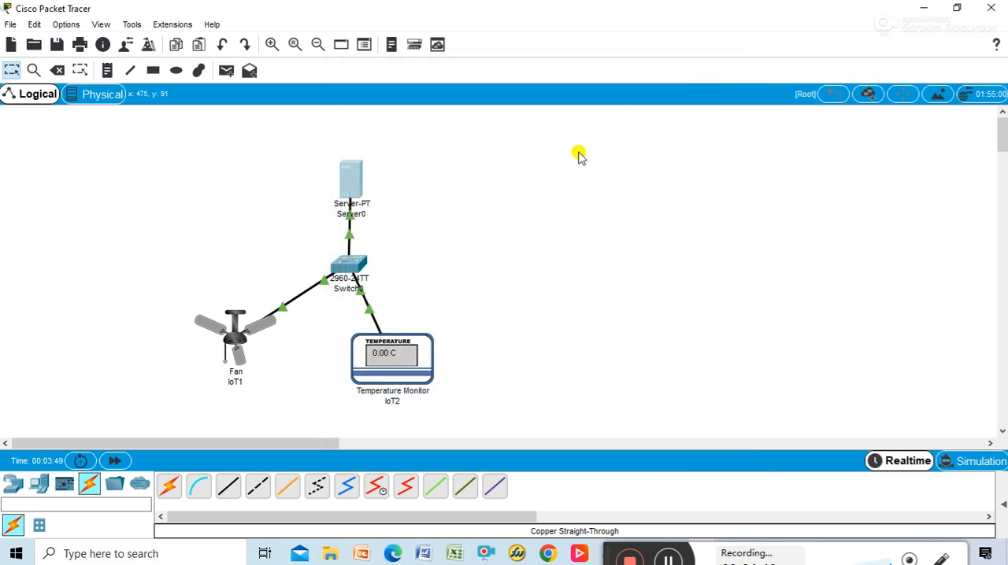
# Step: Connect the fan to the remote IoT server at 192.168.0.1 with the user name admin and the account password
pyautogui.click(258, 331)
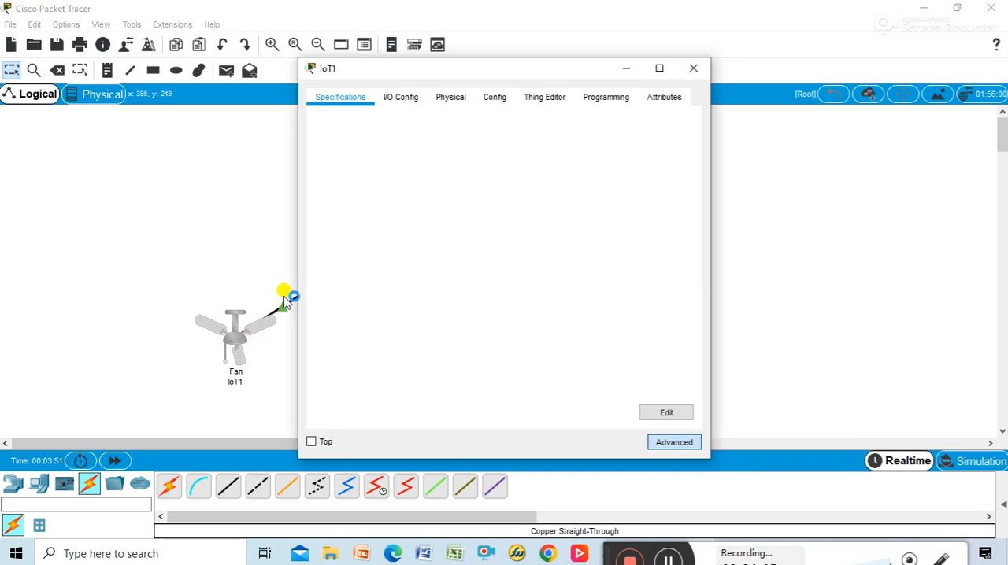
pyautogui.click(410, 99)
pyautogui.click(490, 96)
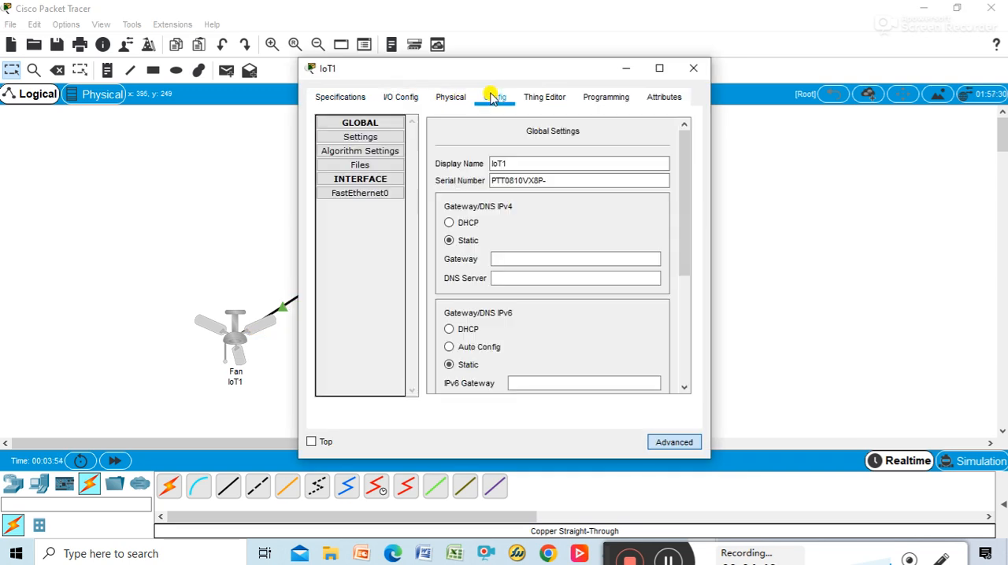
pyautogui.scroll(-5, 547, 258)
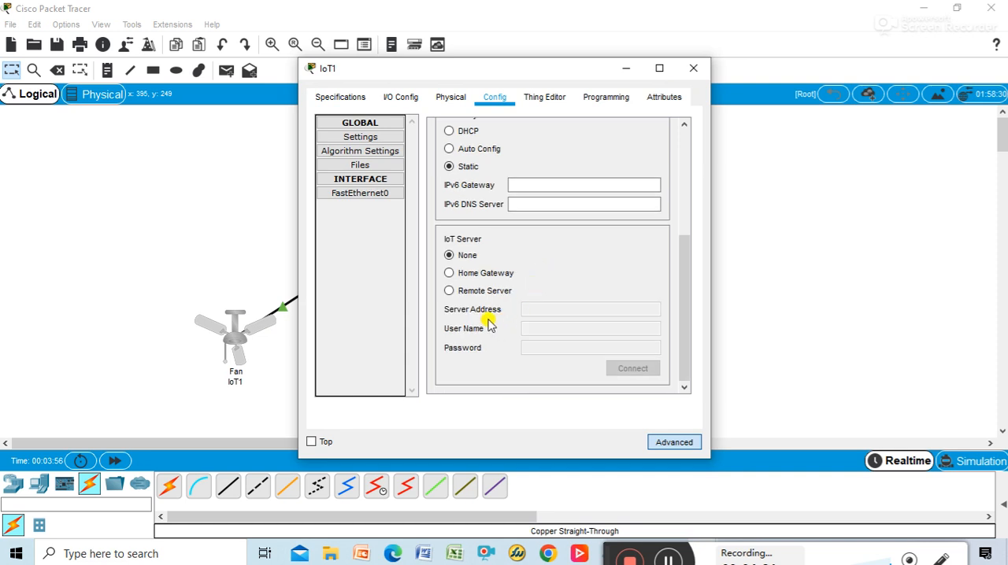
pyautogui.click(468, 293)
pyautogui.click(529, 312)
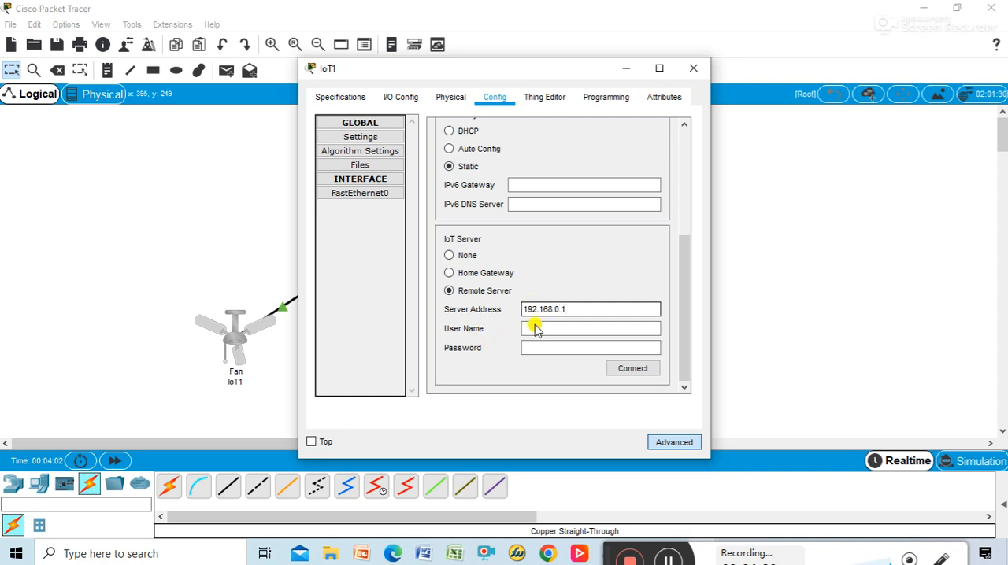
pyautogui.click(537, 329)
pyautogui.write('ad')
pyautogui.press('Tab')
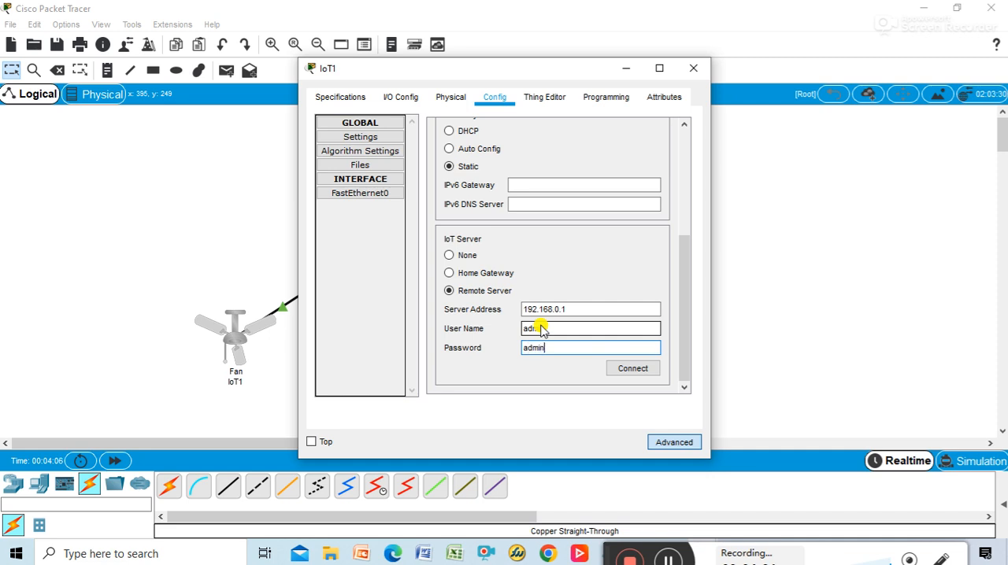
pyautogui.click(630, 370)
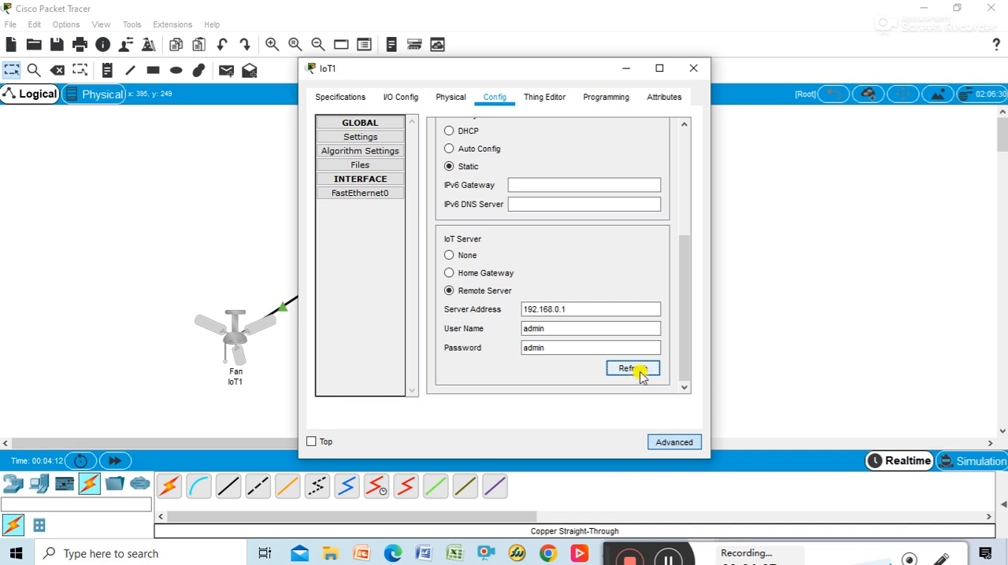
pyautogui.click(693, 68)
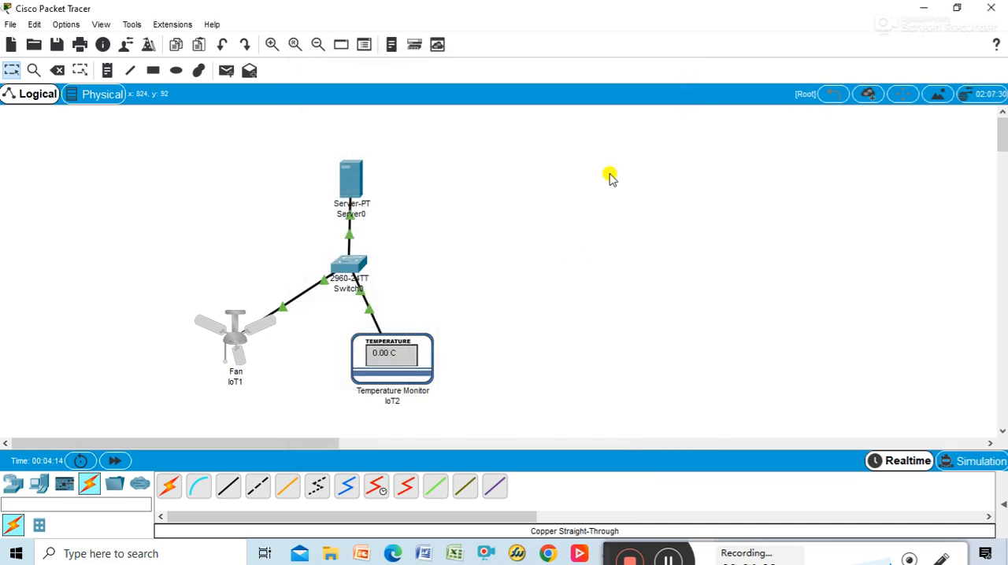
# Step: Connect the temperature monitor to the remote IoT server at 192.168.0.1 as admin with the account password, and move the monitor slightly up in the workspace
pyautogui.click(400, 358)
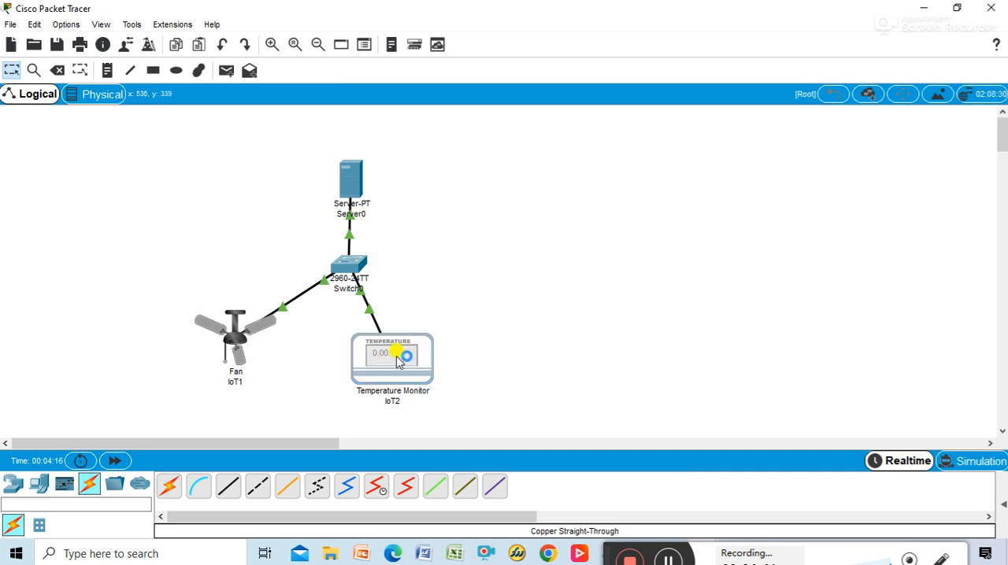
pyautogui.scroll(-5, 568, 252)
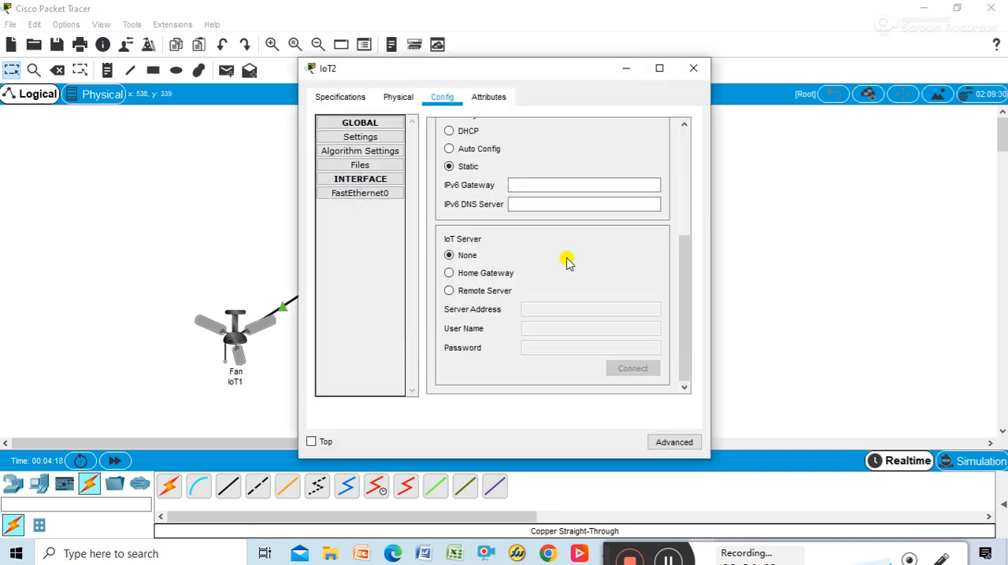
pyautogui.click(494, 291)
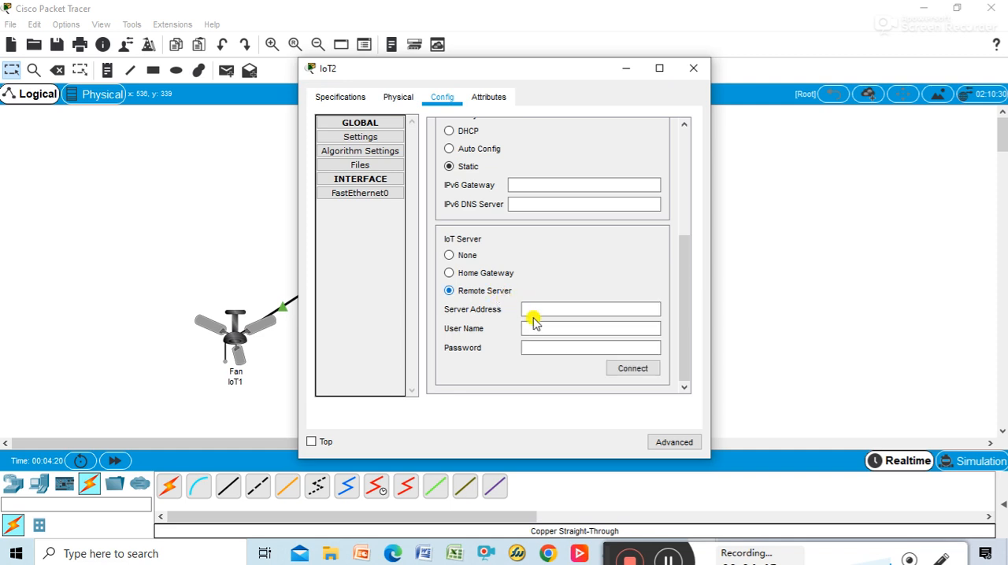
pyautogui.click(536, 309)
pyautogui.write('19')
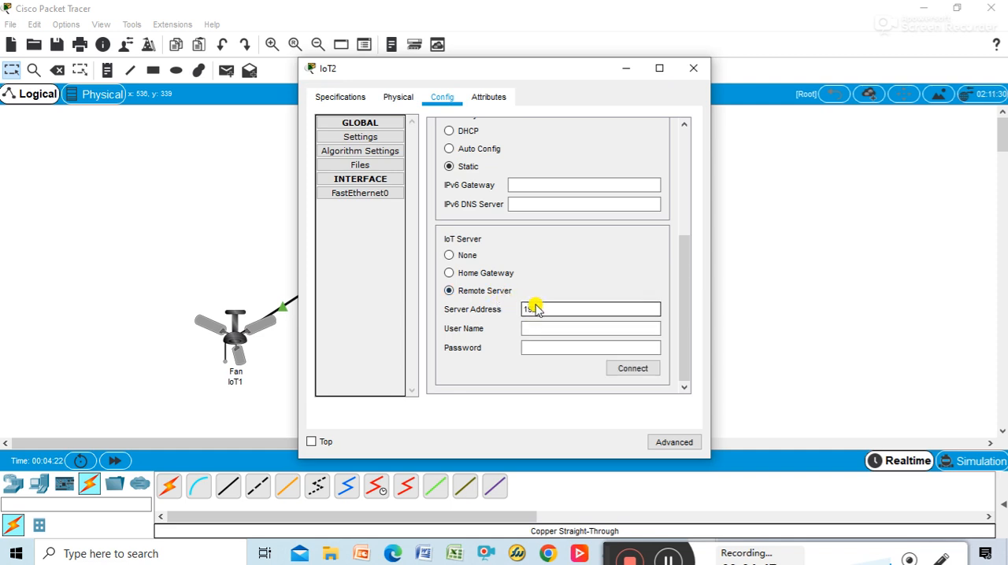
pyautogui.write('2.168.0.1')
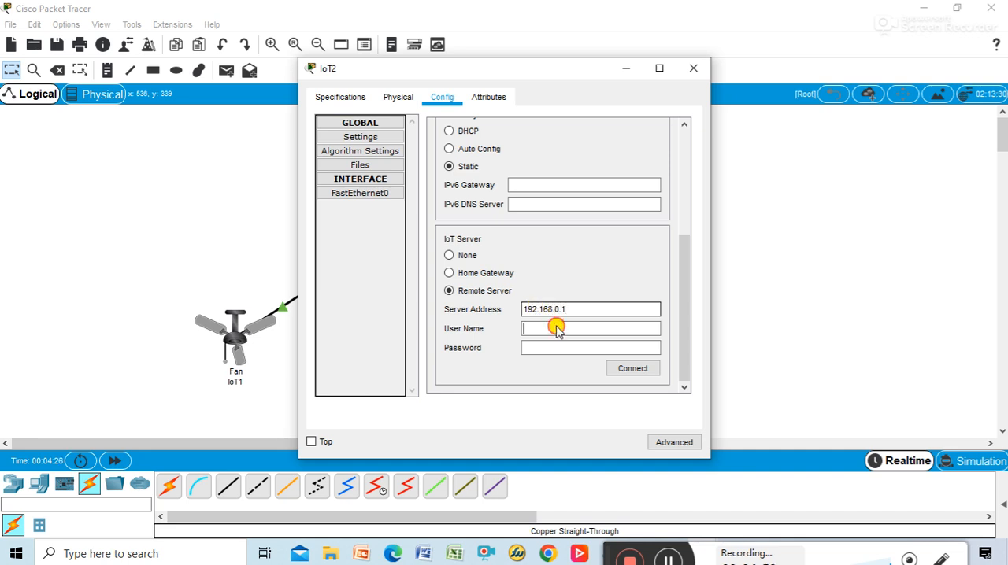
pyautogui.click(554, 327)
pyautogui.write('admin')
pyautogui.press('Tab')
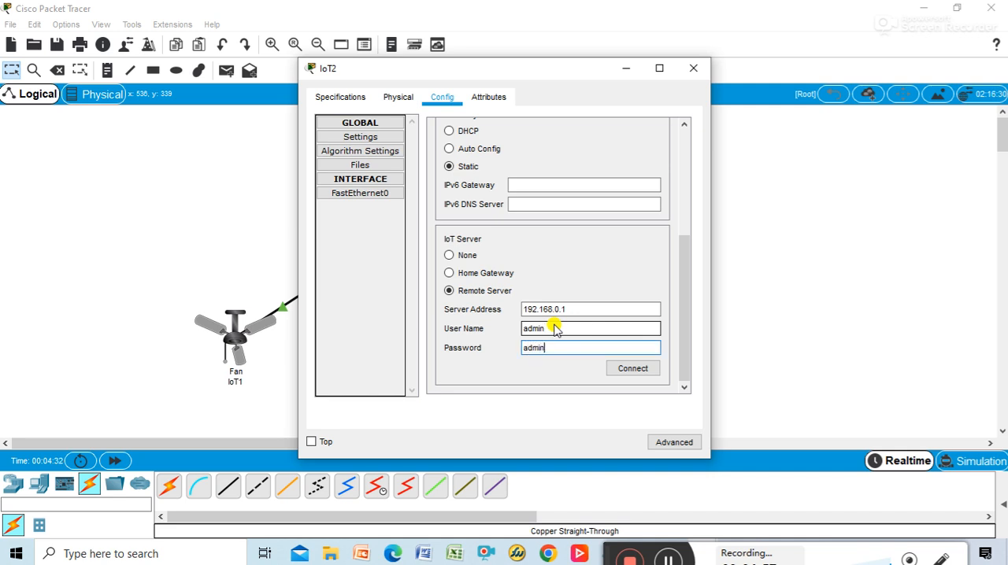
pyautogui.click(621, 365)
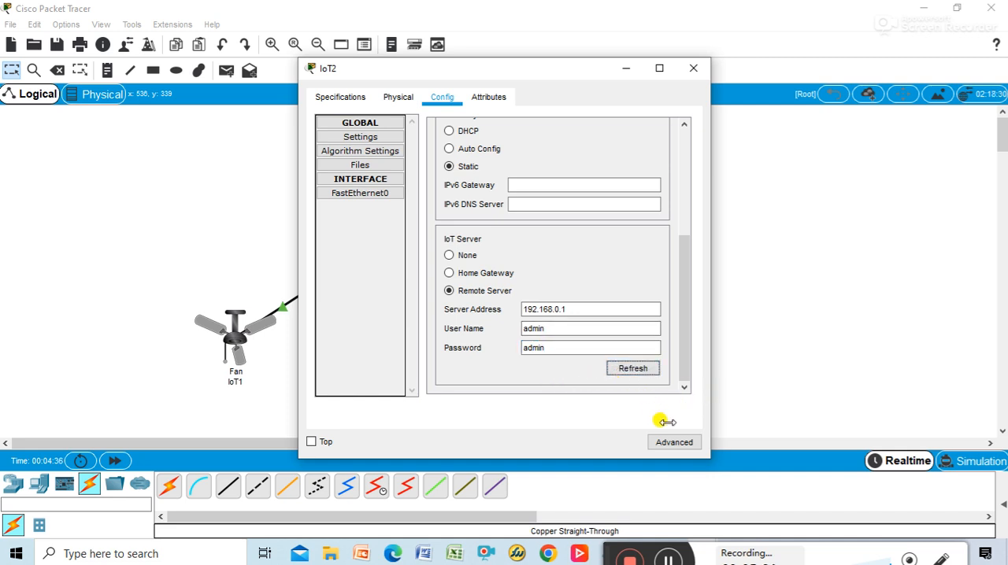
pyautogui.click(684, 73)
pyautogui.moveTo(406, 362); pyautogui.dragTo(406, 341)
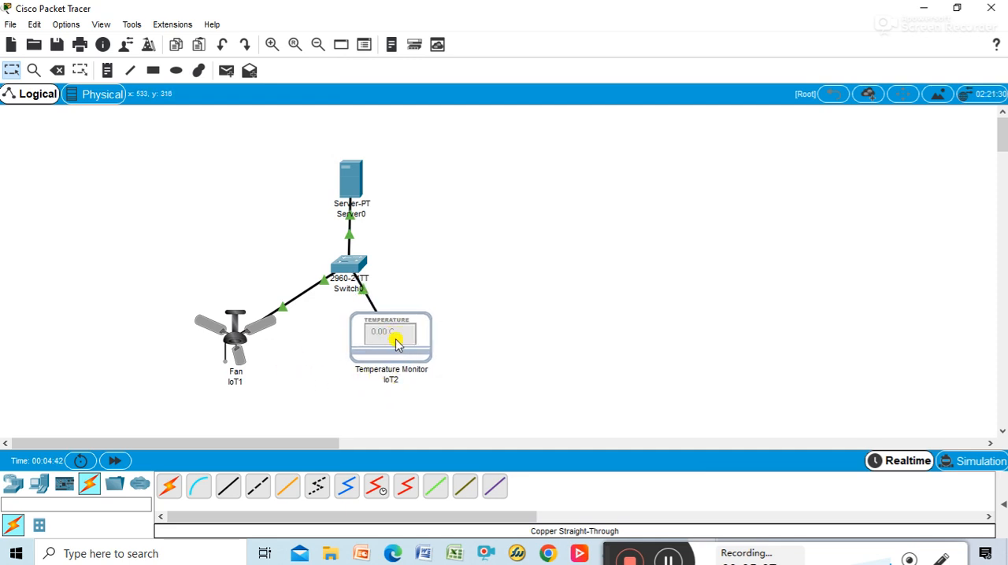
# Step: Reopen the server's web browser beside the topology and load the registration login page at 192.168.0.1
pyautogui.click(351, 174)
pyautogui.moveTo(512, 73); pyautogui.dragTo(670, 51)
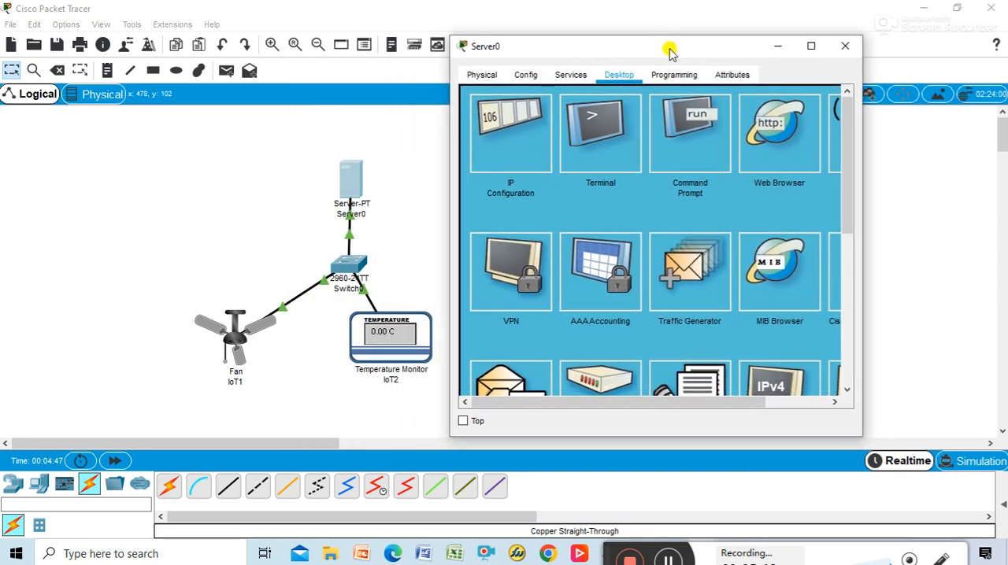
pyautogui.click(775, 134)
pyautogui.click(685, 118)
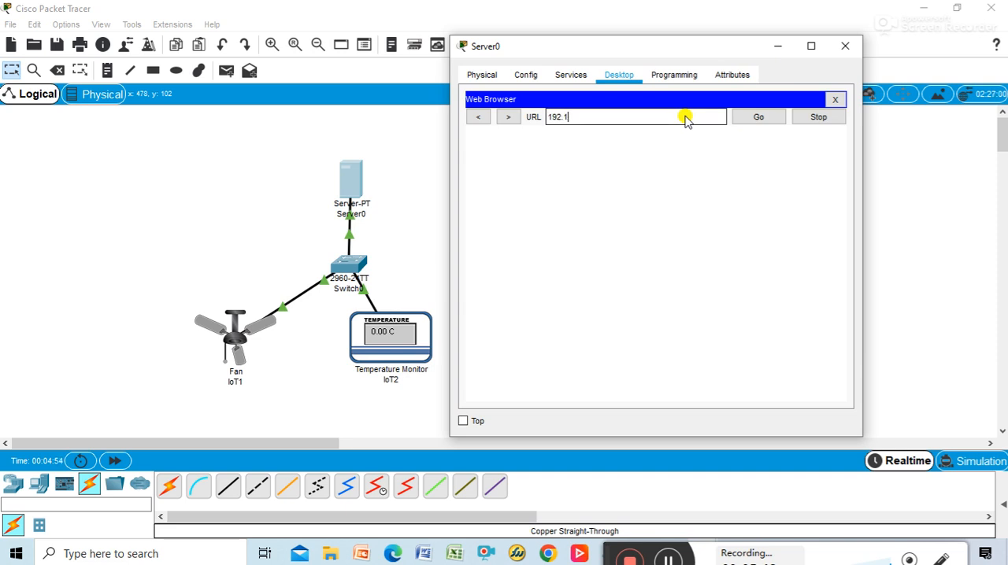
pyautogui.write('192.168.0.1')
pyautogui.press('Return')
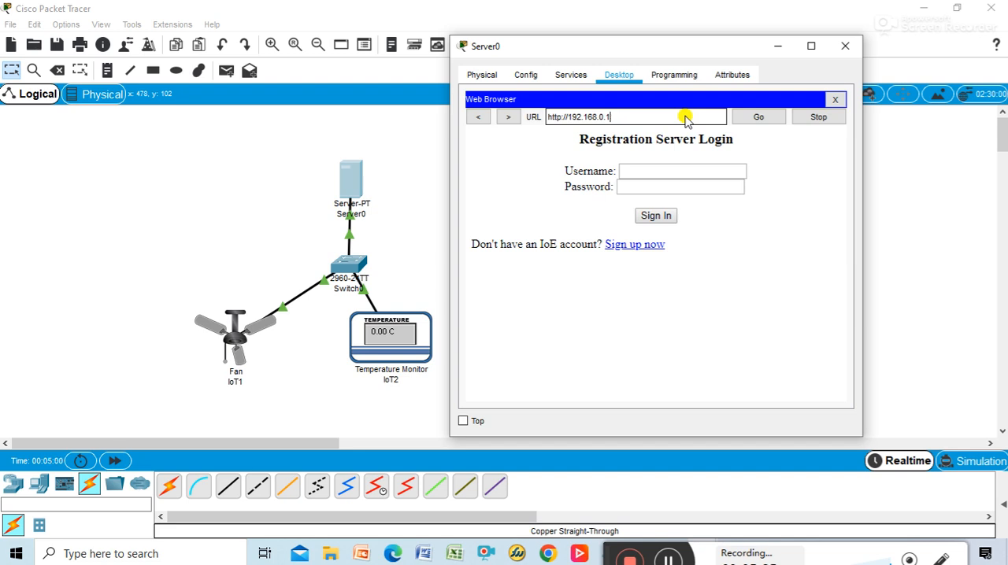
# Step: Sign in to the registration server with the username admin and the account password
pyautogui.click(687, 170)
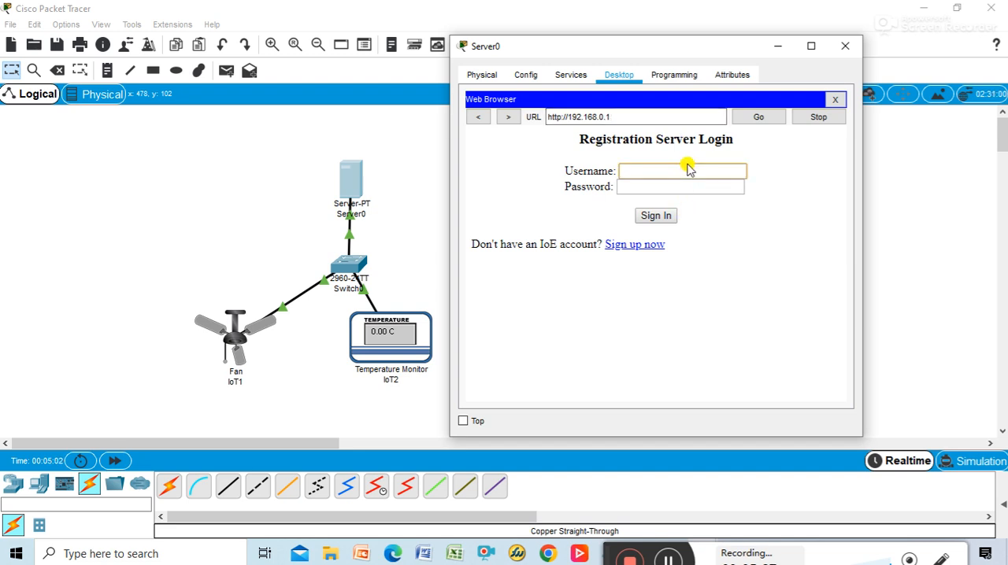
pyautogui.write('admin')
pyautogui.press('Tab')
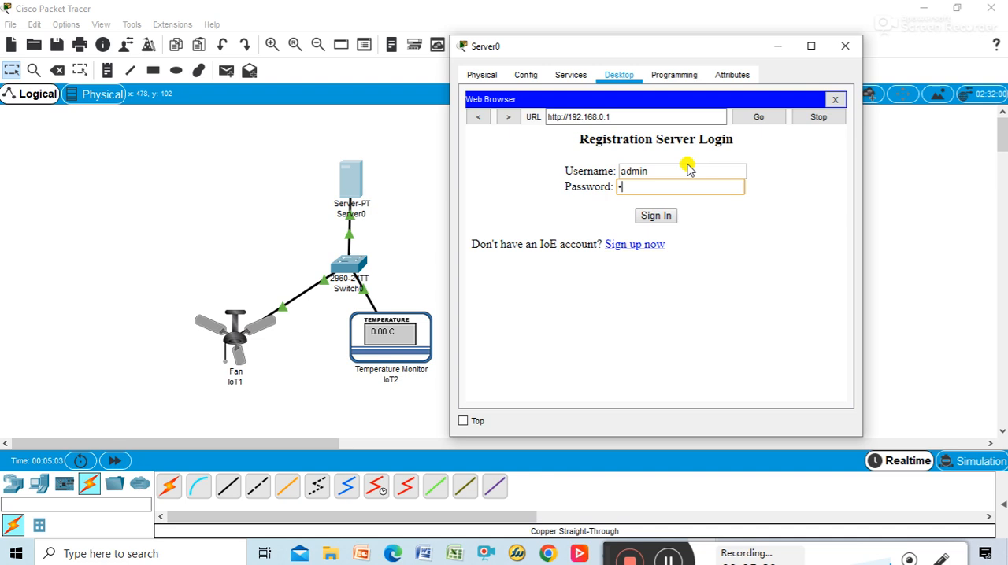
pyautogui.click(657, 216)
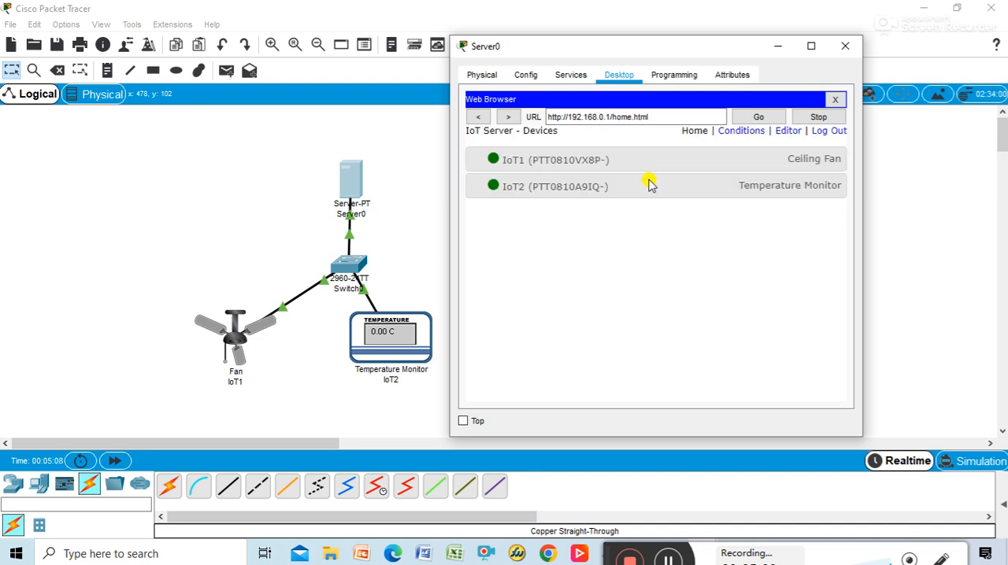
# Step: Widen the server's window and expand the details of the ceiling fan and temperature monitor in the device list
pyautogui.moveTo(864, 163); pyautogui.dragTo(923, 220)
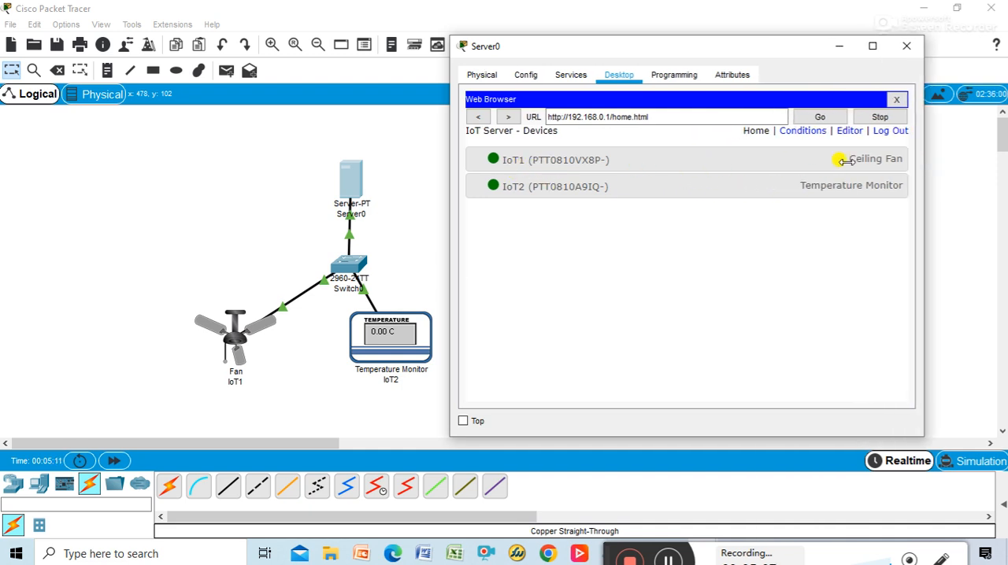
pyautogui.click(880, 160)
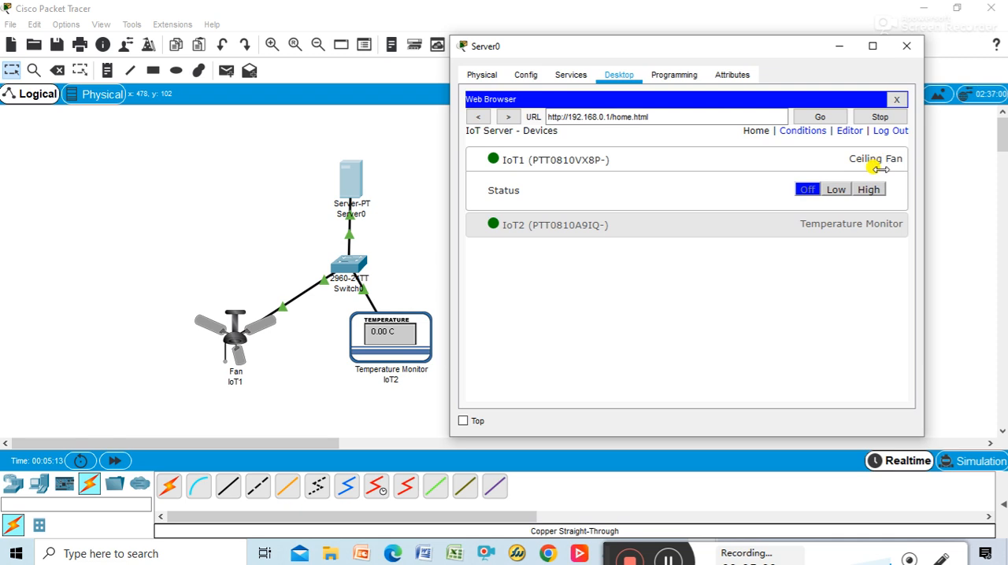
pyautogui.click(776, 222)
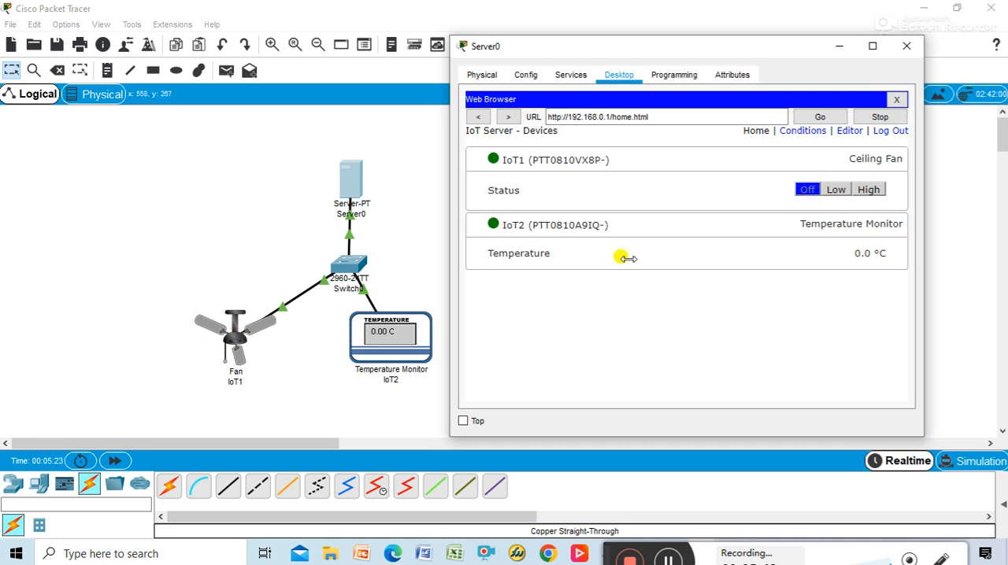
# Step: Test the ceiling fan remotely by switching its status repeatedly between Low, High and Off, leaving it on High
pyautogui.click(838, 192)
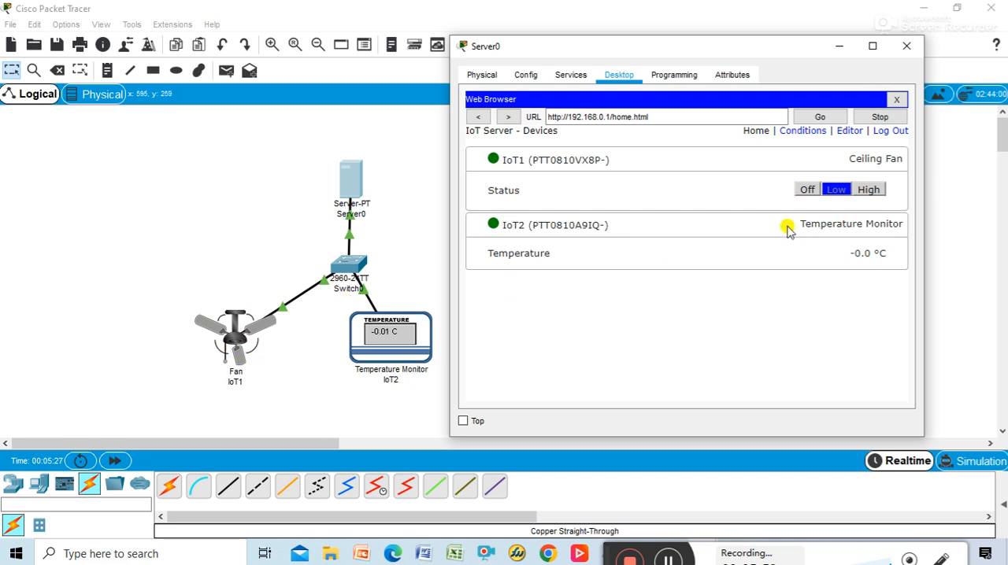
pyautogui.click(876, 190)
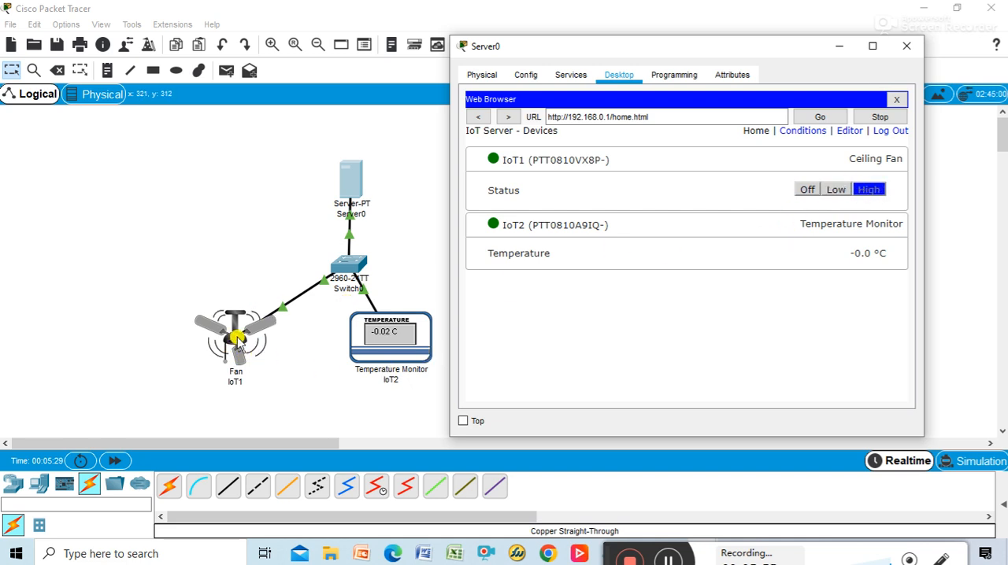
pyautogui.click(803, 189)
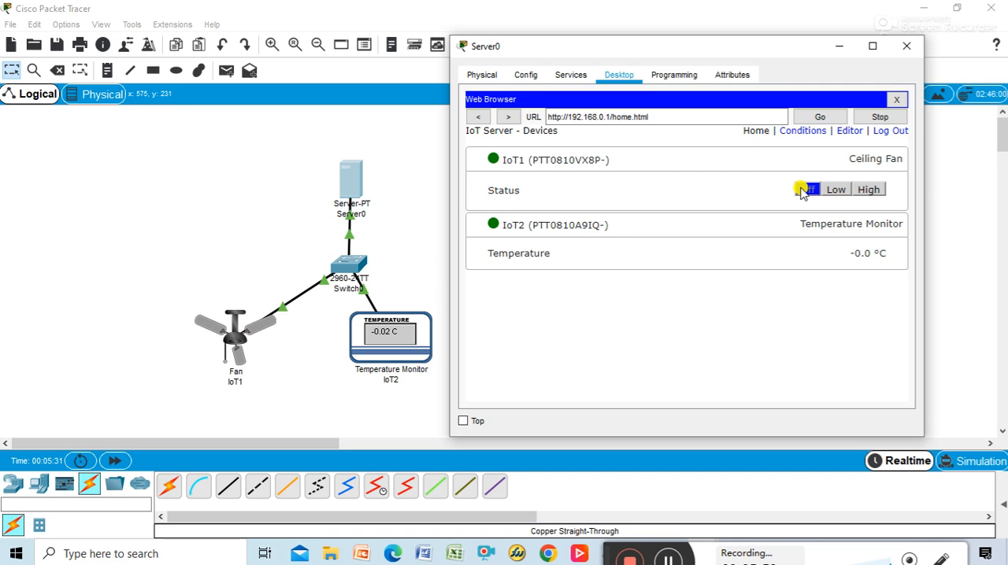
pyautogui.click(836, 188)
pyautogui.click(877, 191)
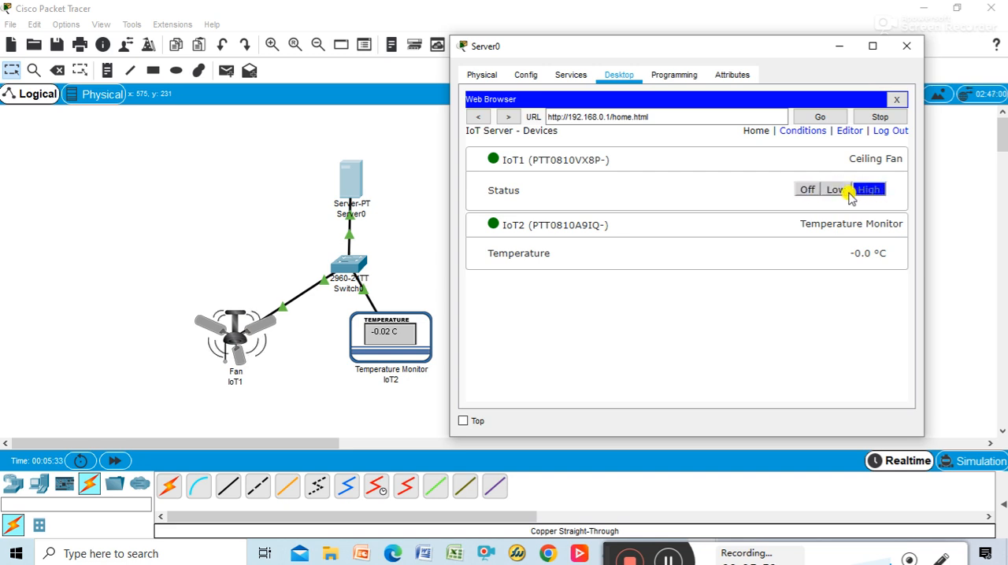
pyautogui.click(840, 192)
pyautogui.click(805, 190)
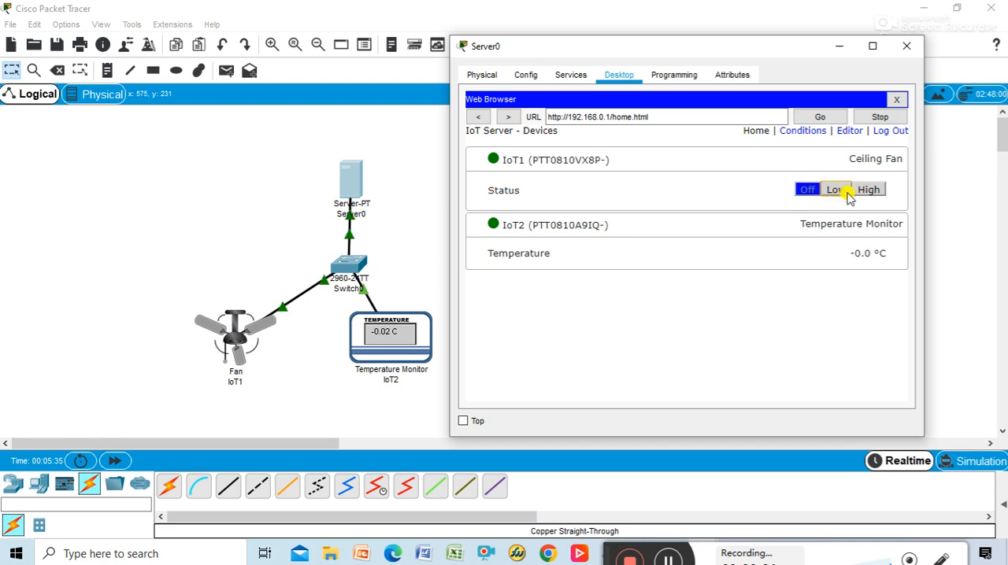
pyautogui.click(836, 190)
pyautogui.click(877, 190)
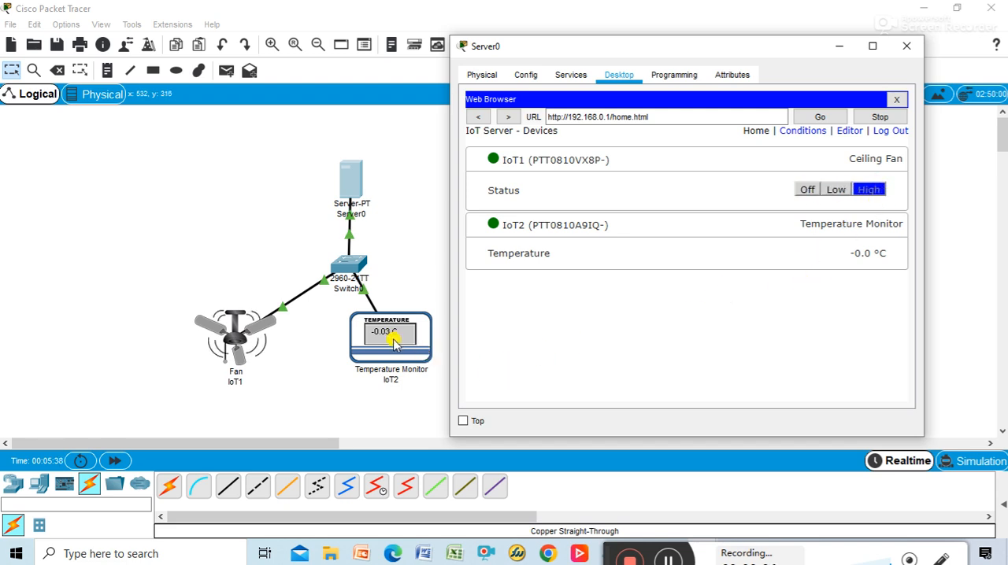
pyautogui.click(836, 190)
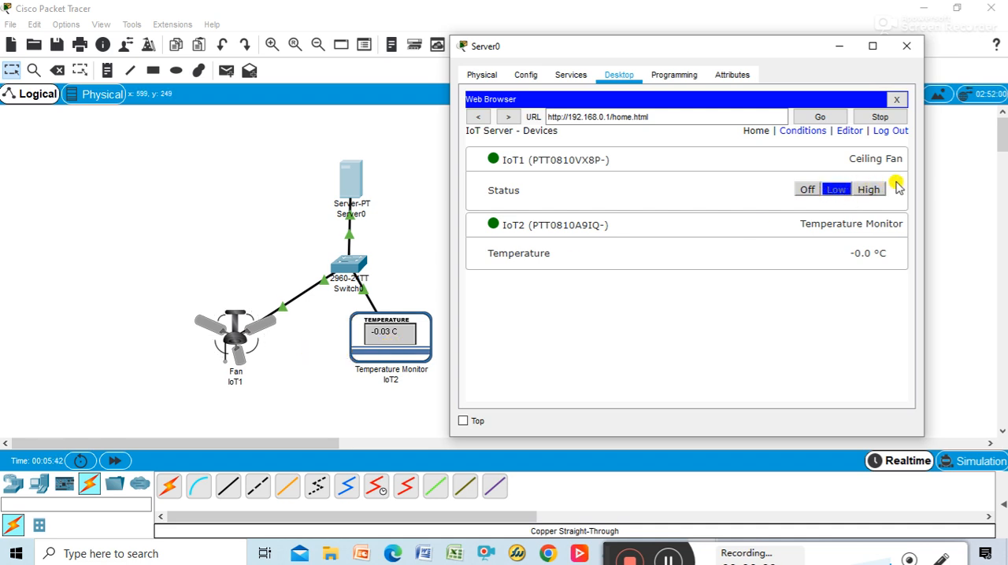
pyautogui.click(871, 188)
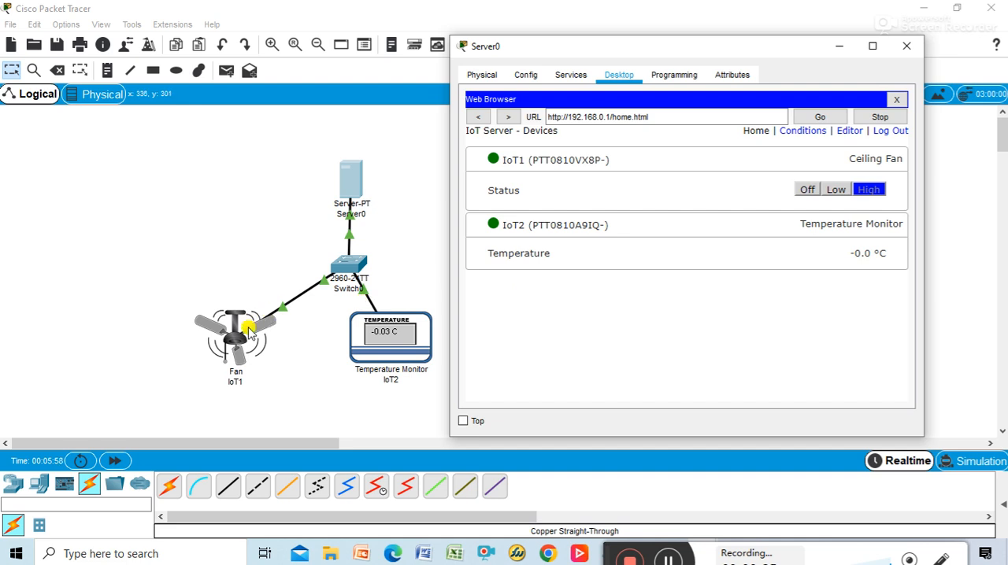
# Step: Switch the ceiling fan's status to Off, Low and back to High from the server's device list
pyautogui.click(808, 190)
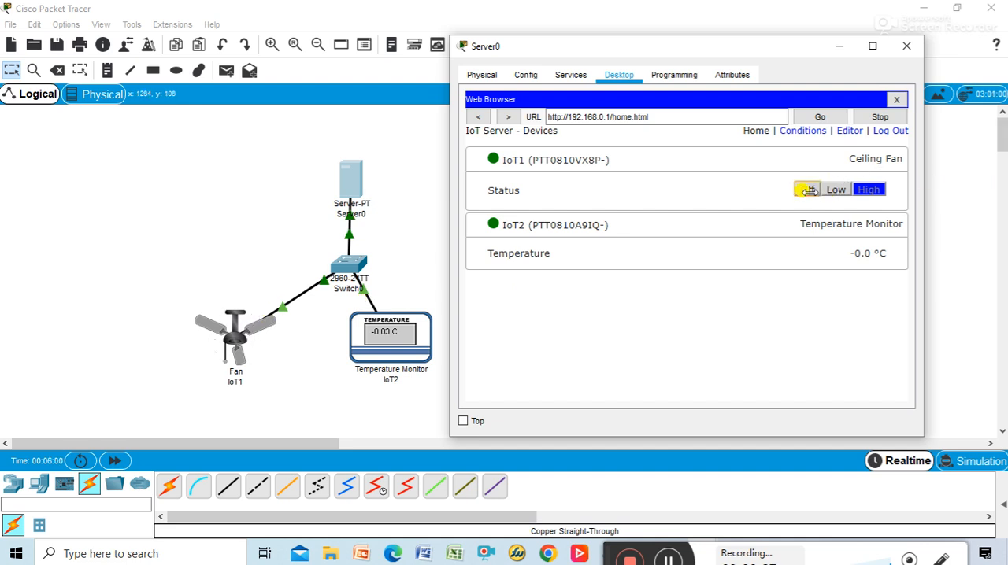
pyautogui.click(836, 189)
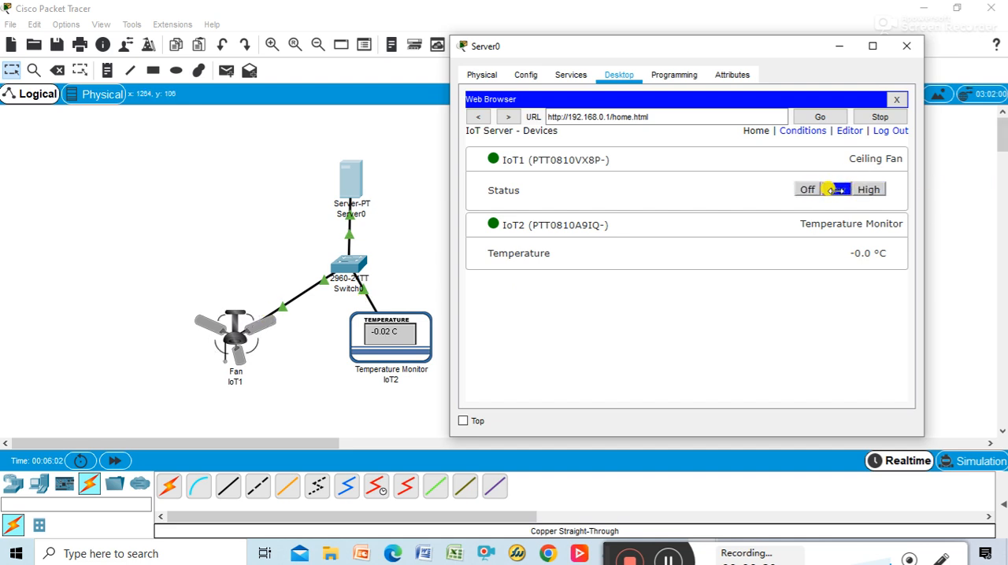
pyautogui.click(870, 192)
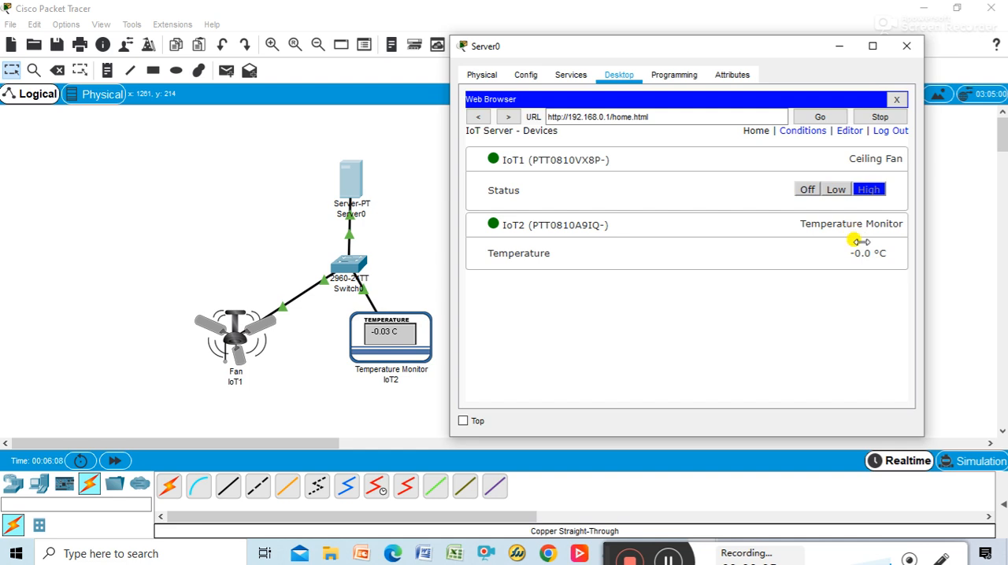
# Step: Add a device condition rule named IOT-Rule_1 on the server and base its condition on IoT2's Temperature
pyautogui.click(803, 131)
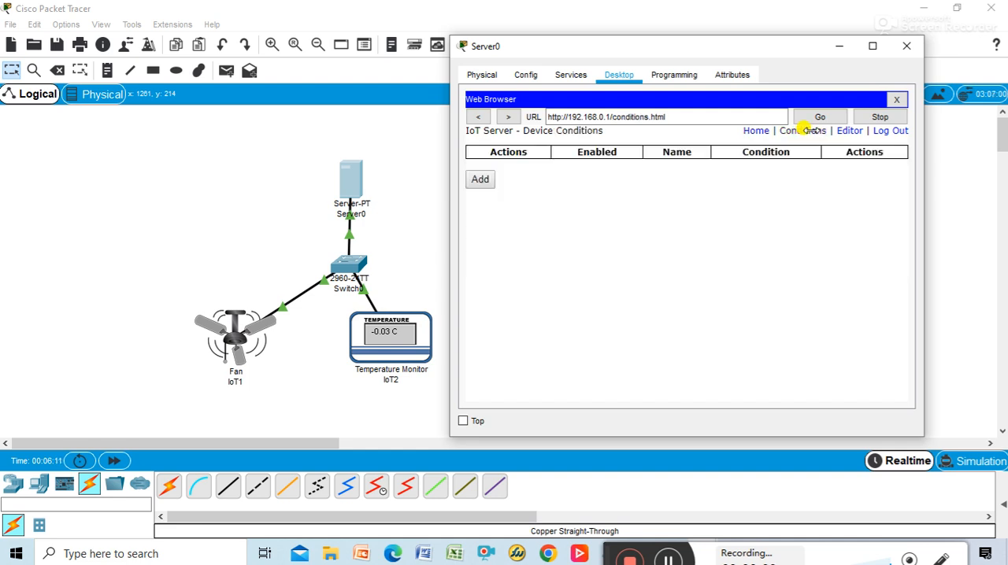
pyautogui.click(480, 180)
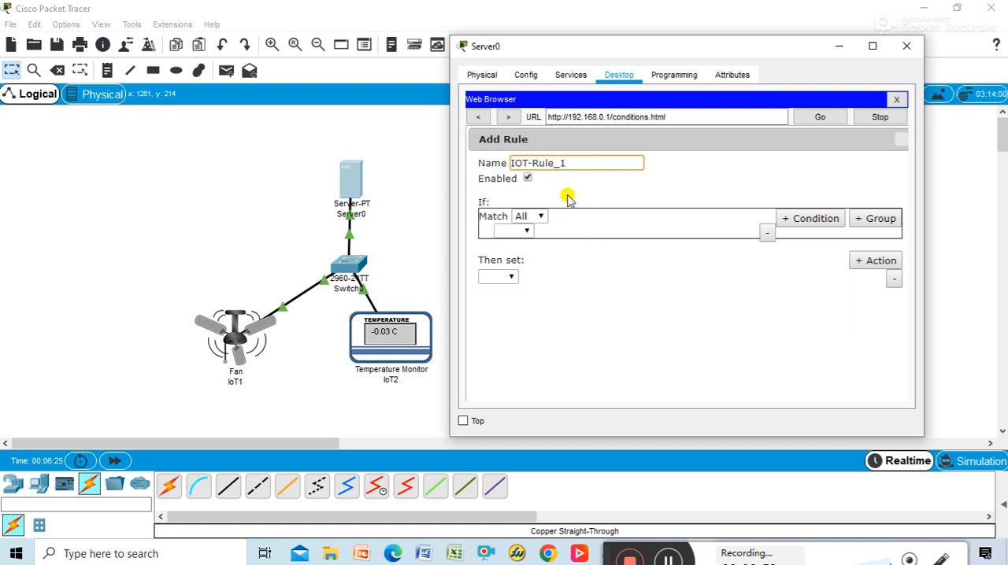
pyautogui.click(526, 230)
pyautogui.click(518, 256)
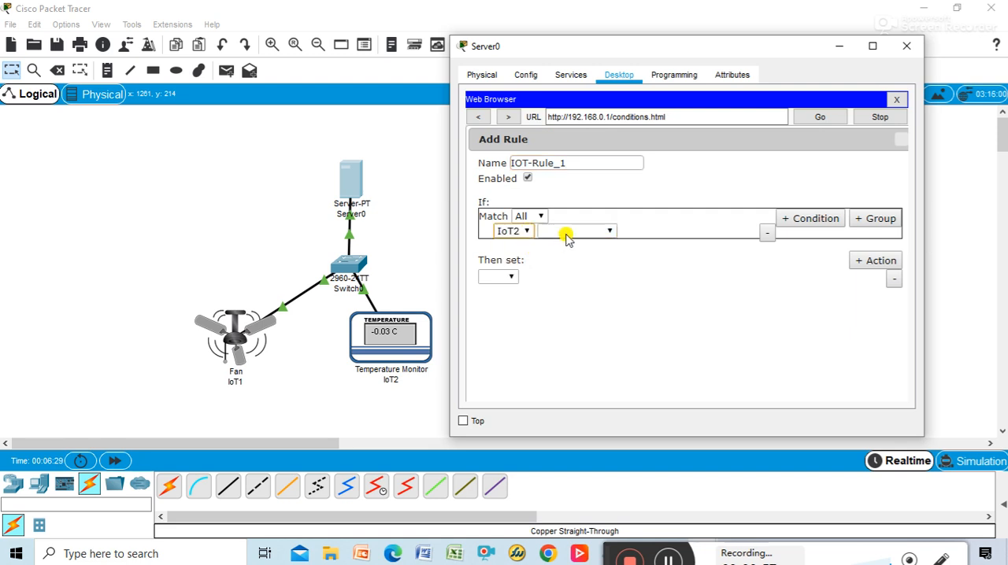
pyautogui.click(566, 231)
pyautogui.click(586, 246)
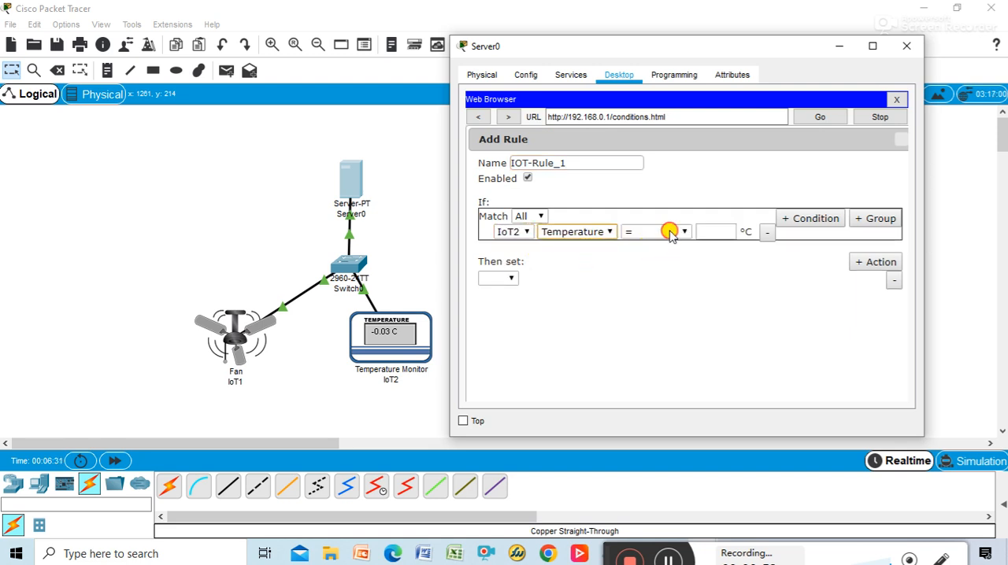
# Step: Set the rule's temperature comparison to "is between" with limits of 0 °C and 10 °C
pyautogui.click(669, 232)
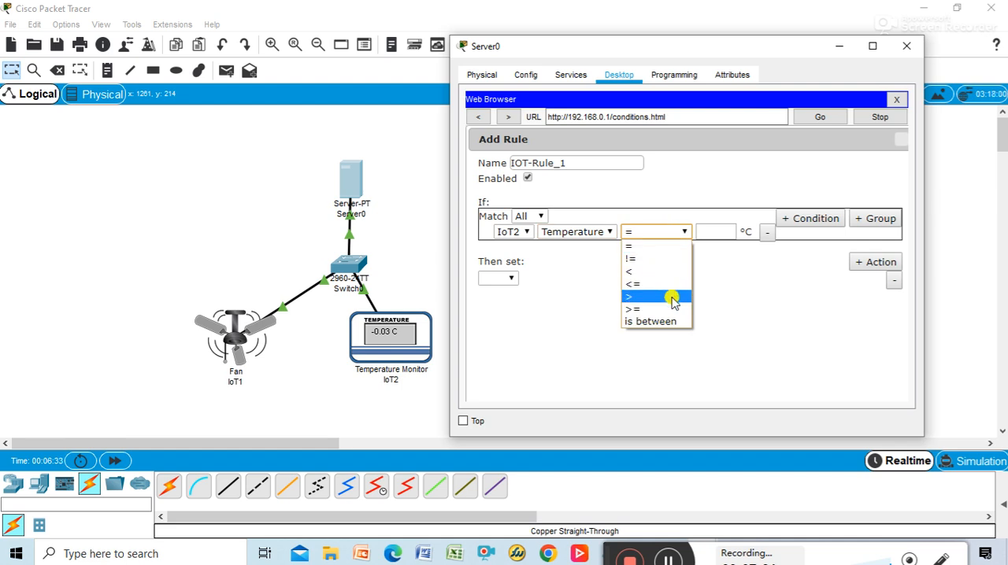
pyautogui.click(674, 323)
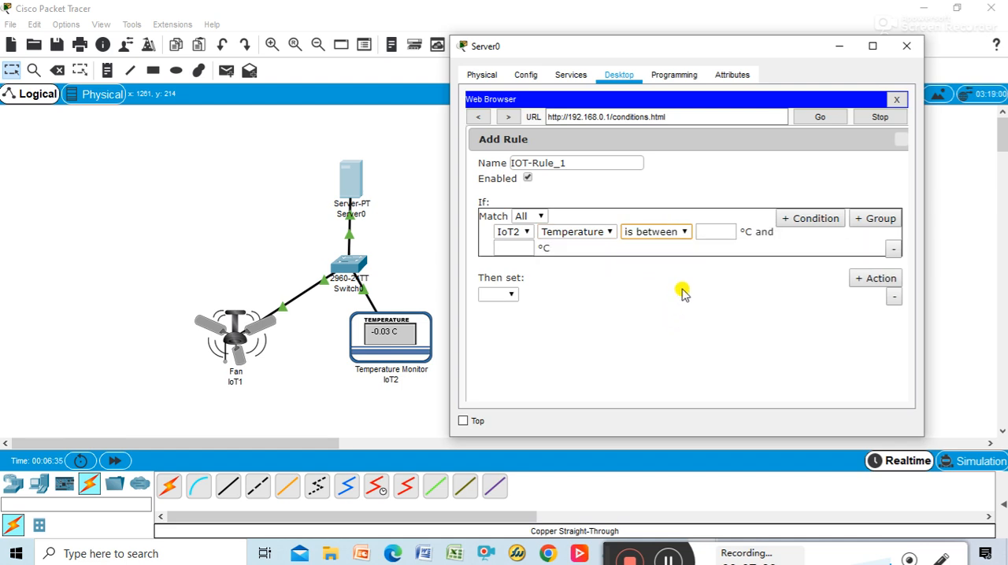
pyautogui.click(725, 233)
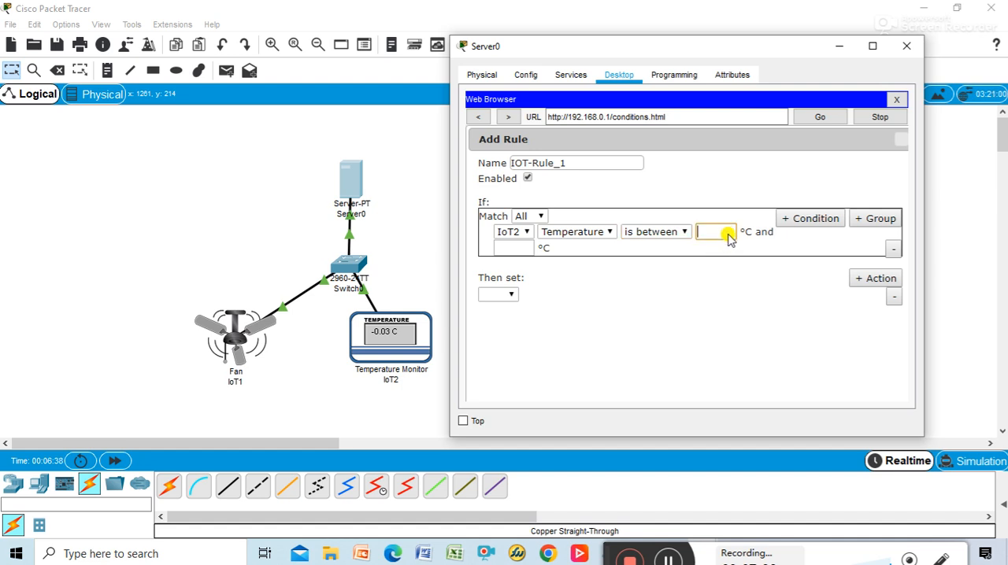
pyautogui.write('0')
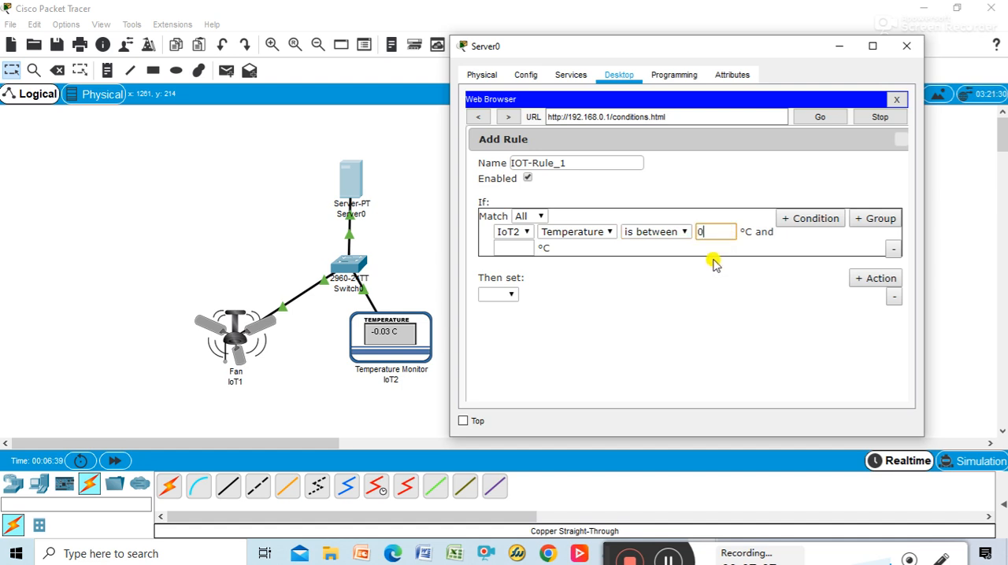
pyautogui.click(515, 252)
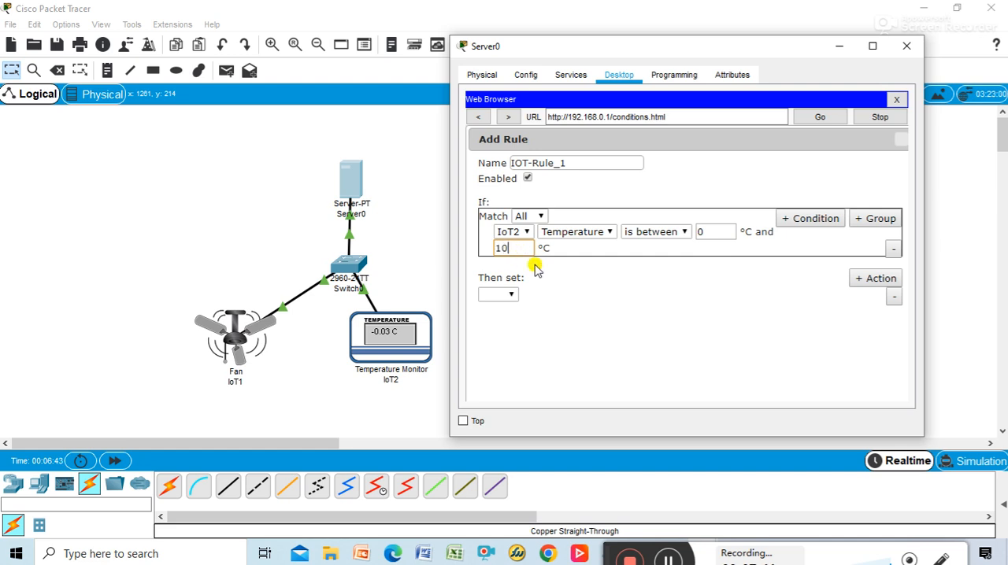
pyautogui.write('10')
# Step: Set the rule's action to switch the IoT1 Status to Low, and save the rule with the server's window maximized
pyautogui.click(499, 295)
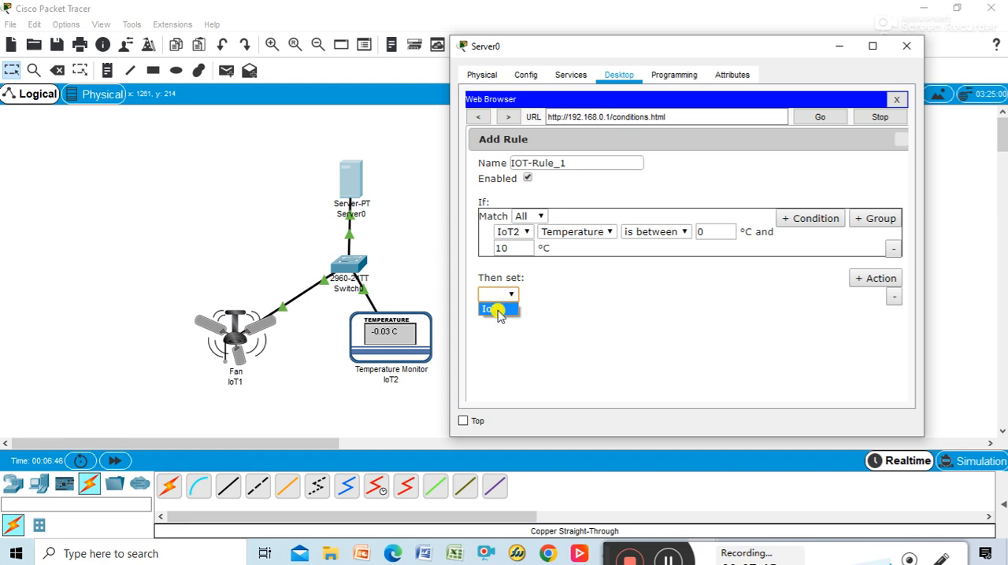
pyautogui.click(497, 309)
pyautogui.click(543, 294)
pyautogui.click(550, 310)
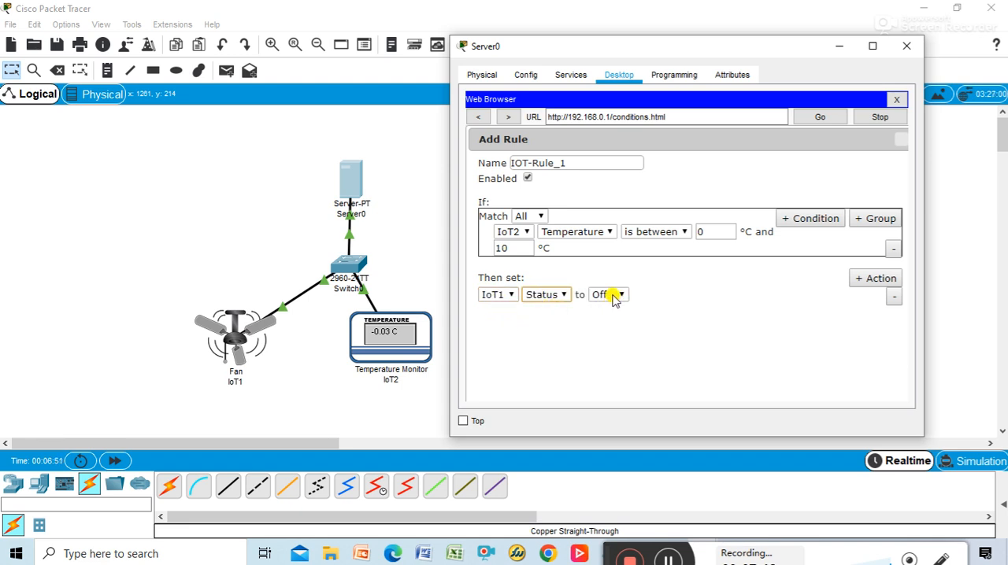
pyautogui.click(615, 298)
pyautogui.click(618, 322)
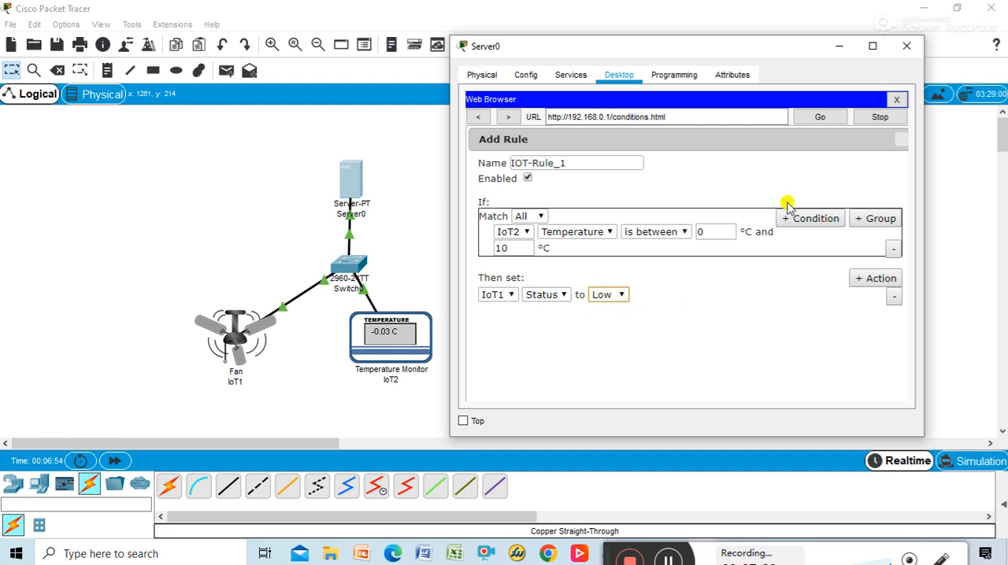
pyautogui.click(872, 46)
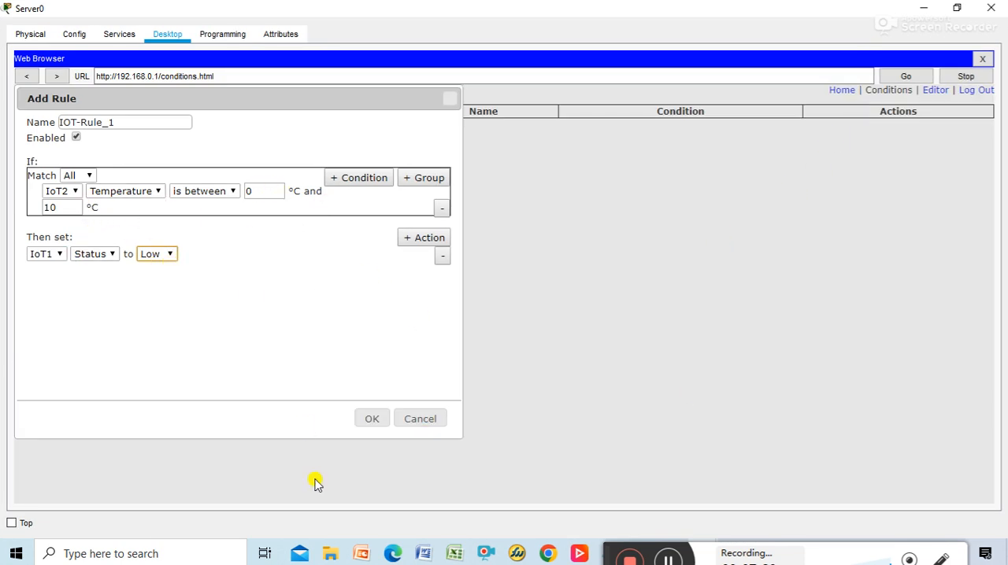
pyautogui.click(372, 422)
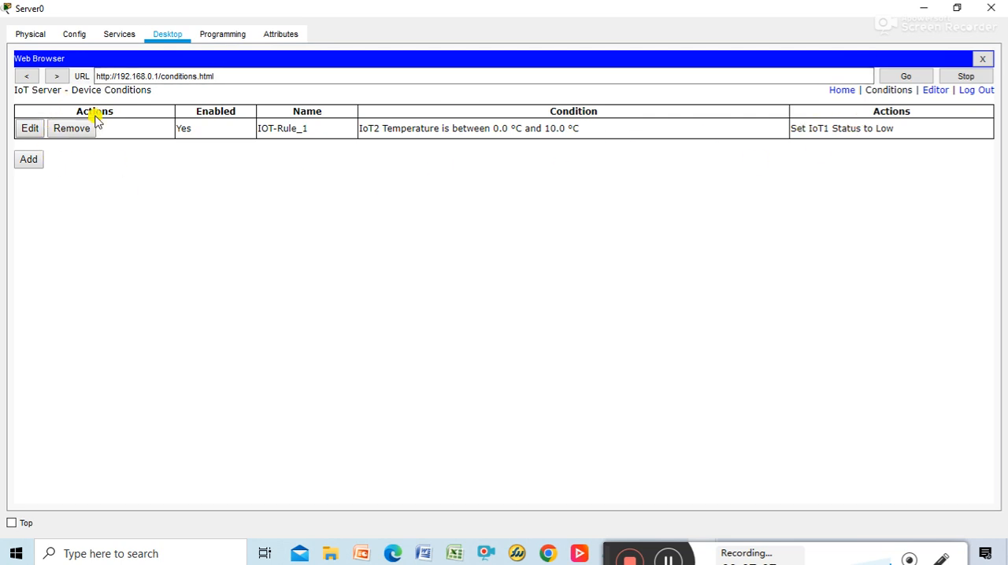
# Step: Restore the server's window to its smaller size and move it aside to clear the view of the topology
pyautogui.click(957, 8)
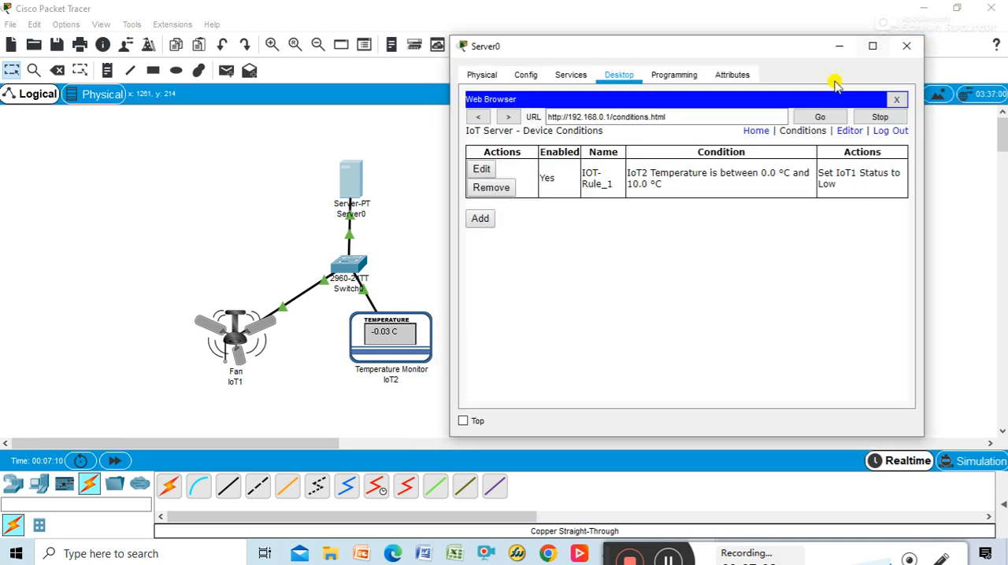
pyautogui.moveTo(784, 52); pyautogui.dragTo(847, 68)
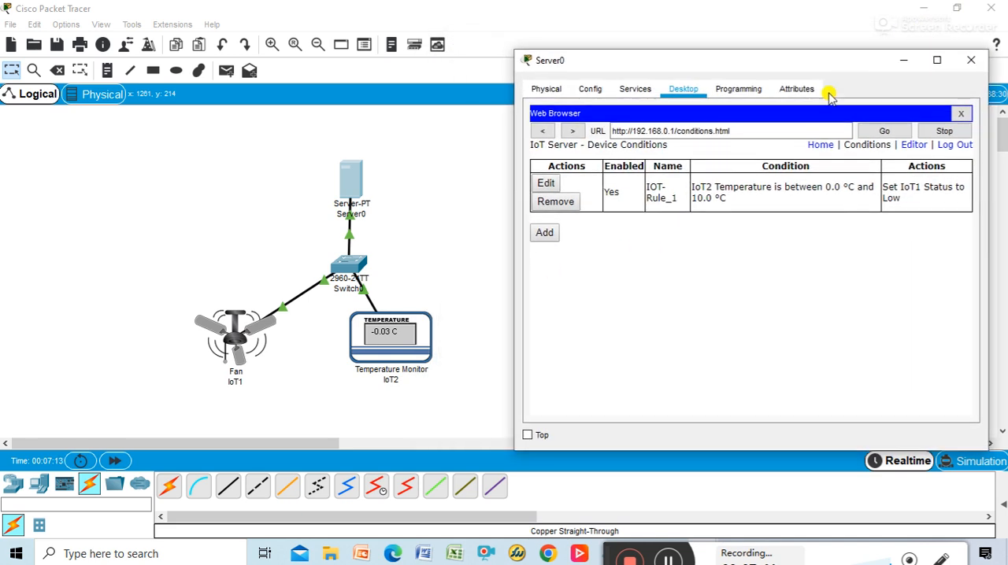
pyautogui.click(161, 163)
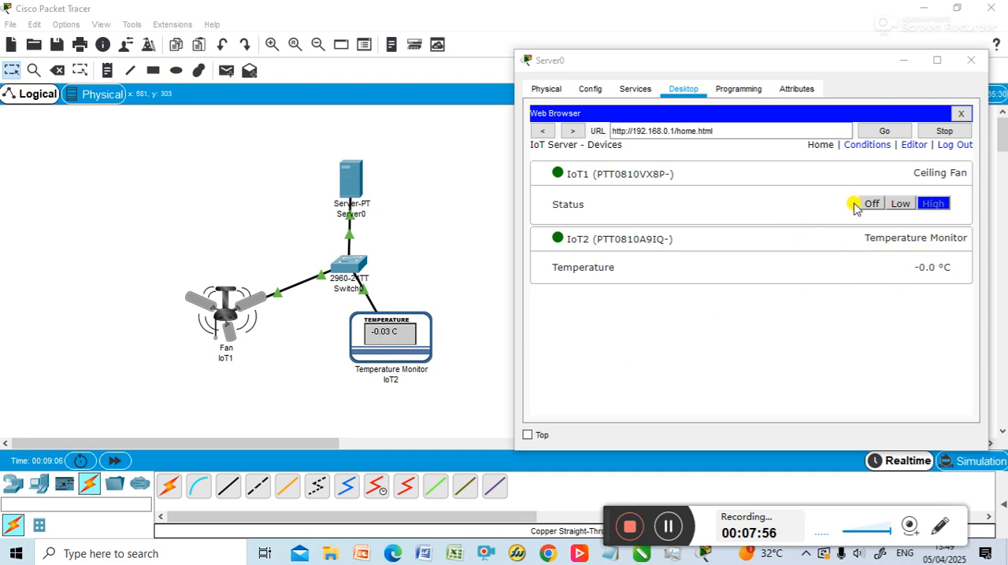
# Step: Review the saved condition rule, and return to the device list to examine the ceiling fan and temperature monitor details
pyautogui.click(877, 146)
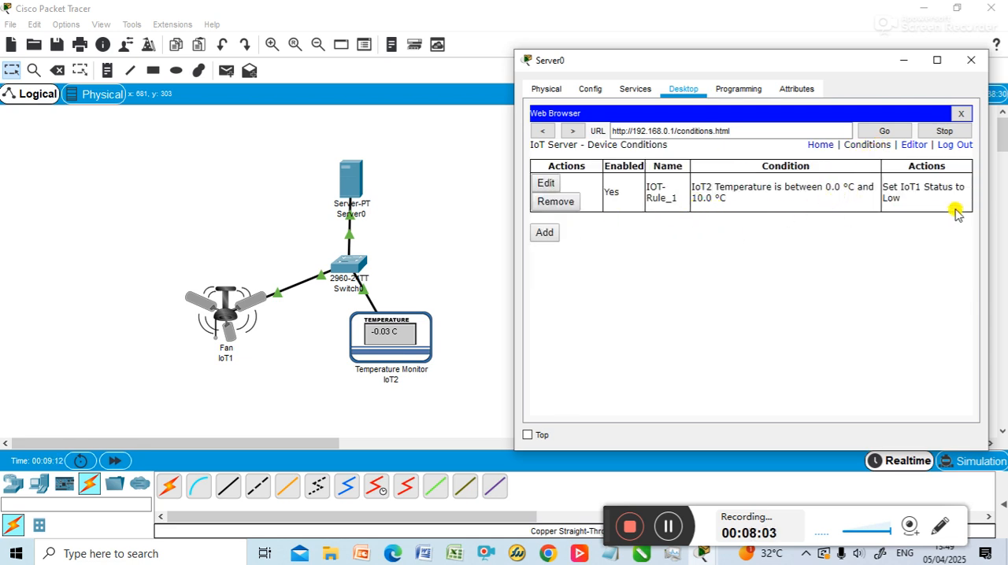
pyautogui.click(819, 145)
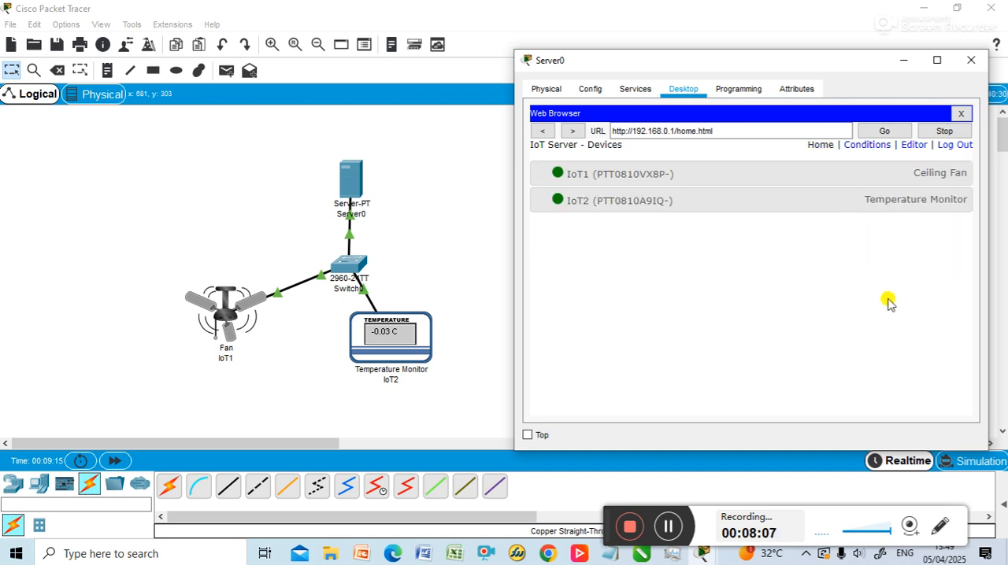
pyautogui.click(905, 172)
pyautogui.click(916, 235)
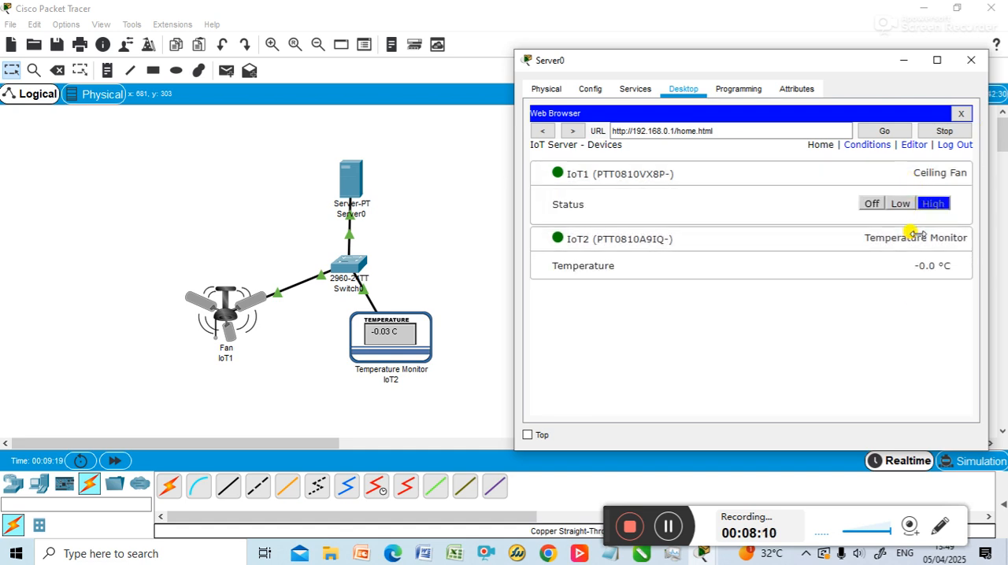